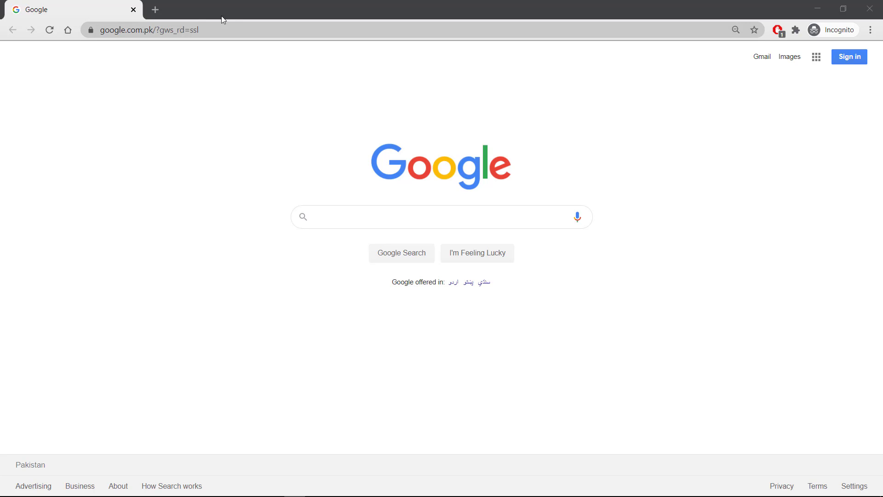
# Step: Search Google for 'mes official website'
pyautogui.click(369, 214)
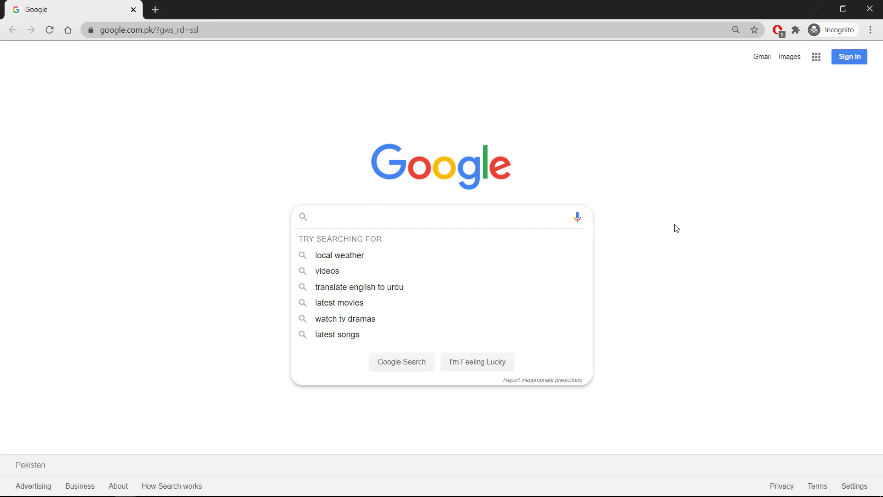
pyautogui.write('mes official ')
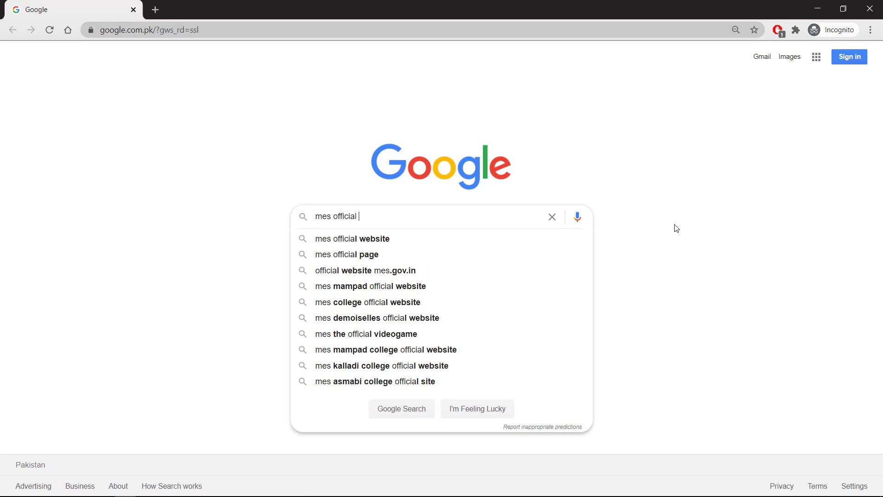
pyautogui.write('website')
pyautogui.press('Return')
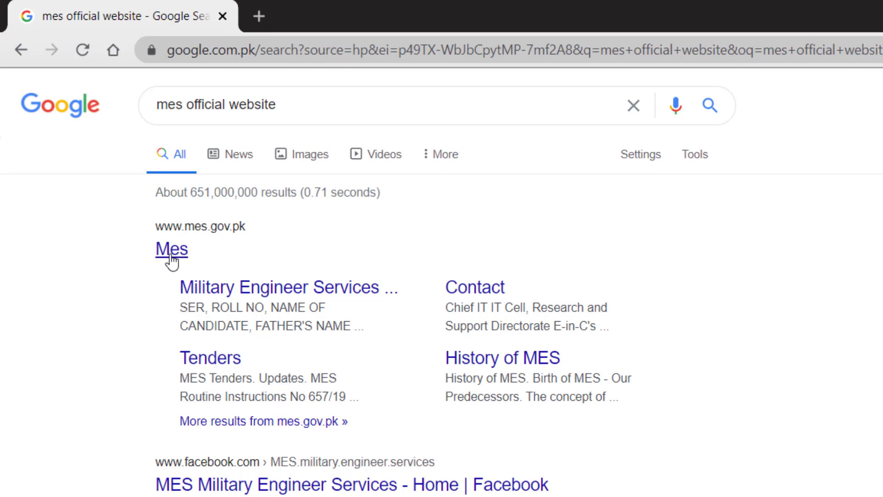
# Step: Open mes.gov.pk from the results, choose Apply Online and start the Step 1/5 form
pyautogui.click(175, 251)
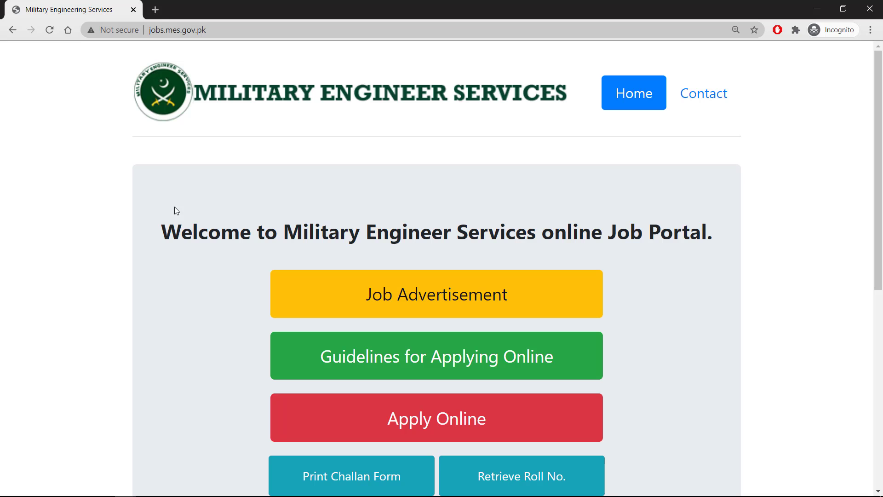
pyautogui.moveTo(878, 145); pyautogui.dragTo(878, 217)
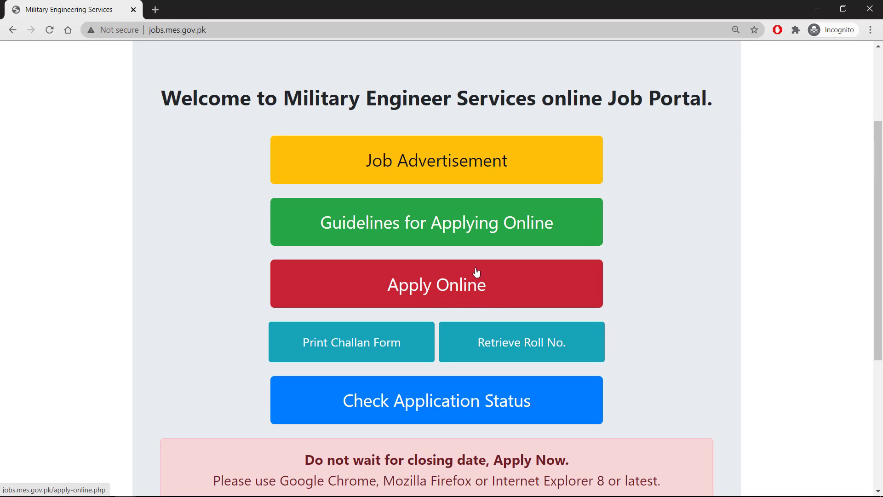
pyautogui.click(428, 293)
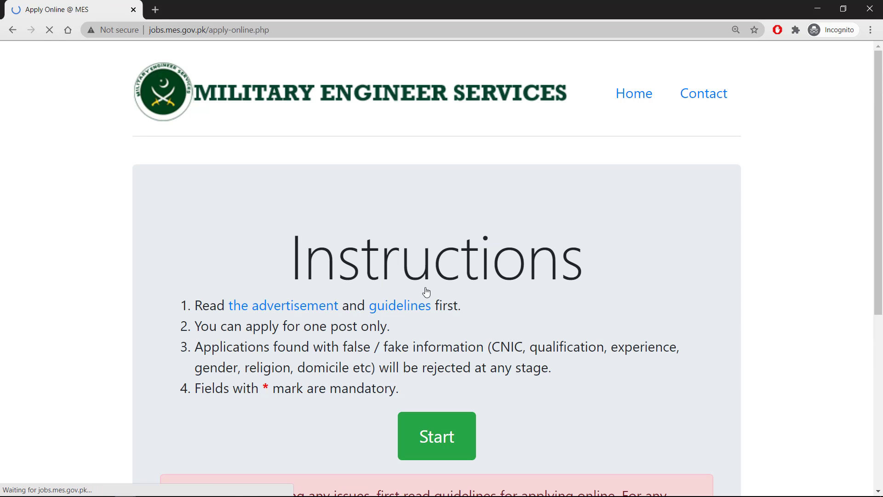
pyautogui.moveTo(879, 164); pyautogui.dragTo(879, 264)
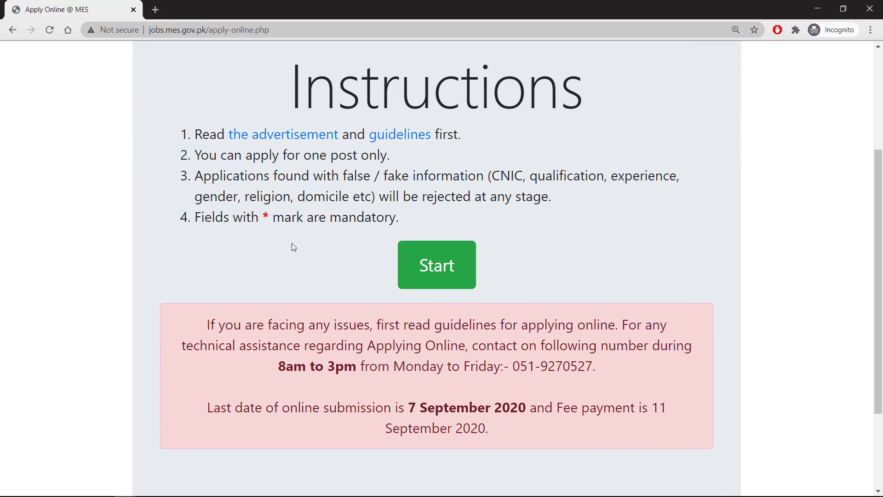
pyautogui.click(417, 278)
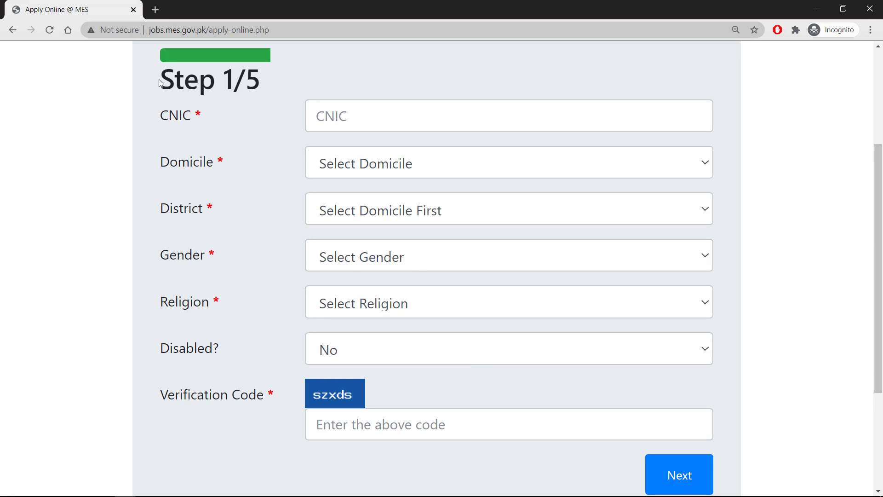
# Step: Enter the applicant's CNIC number
pyautogui.moveTo(160, 83); pyautogui.dragTo(279, 90)
pyautogui.click(277, 85)
pyautogui.click(381, 122)
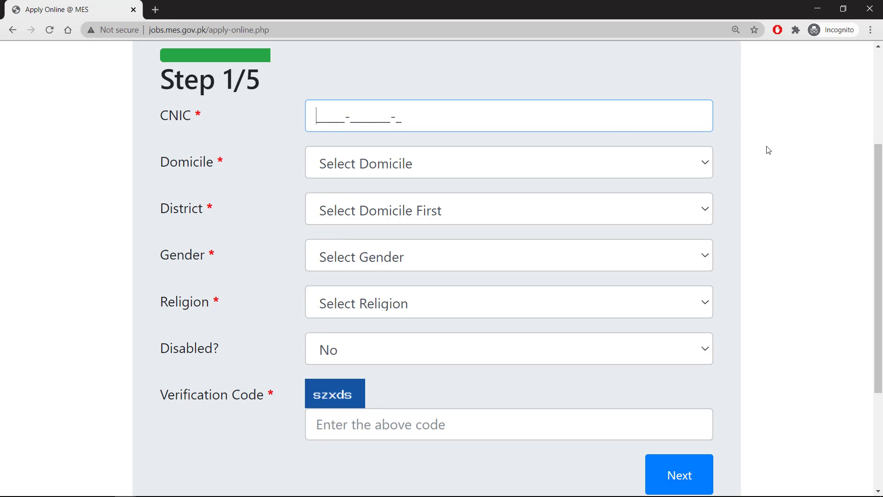
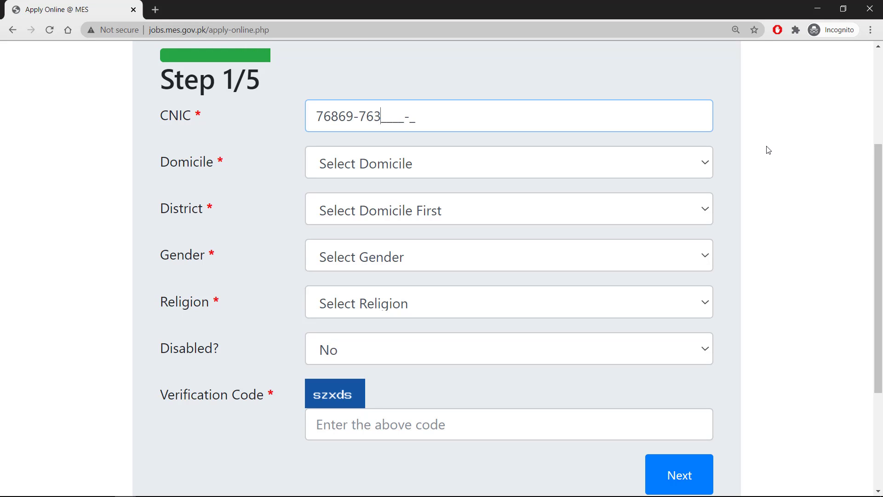
# Step: Set domicile PUNJAB, district FAISALABAD, gender Male and religion Muslim
pyautogui.click(415, 171)
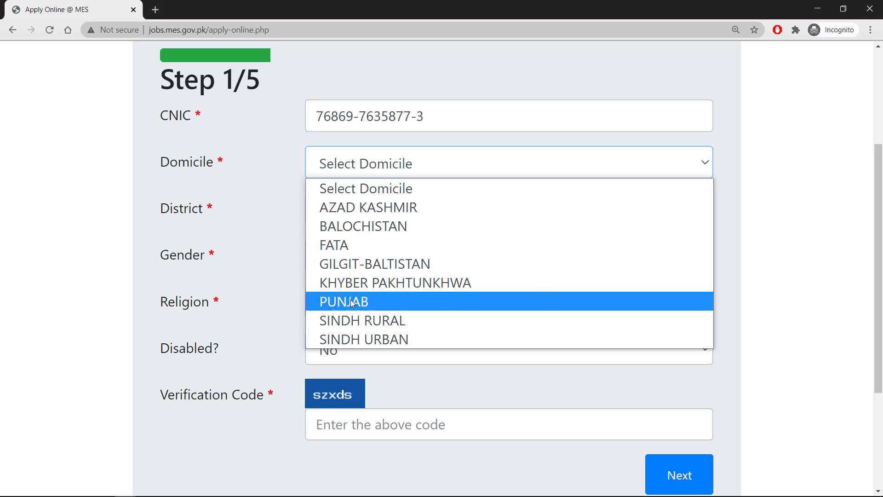
pyautogui.click(409, 301)
pyautogui.click(453, 211)
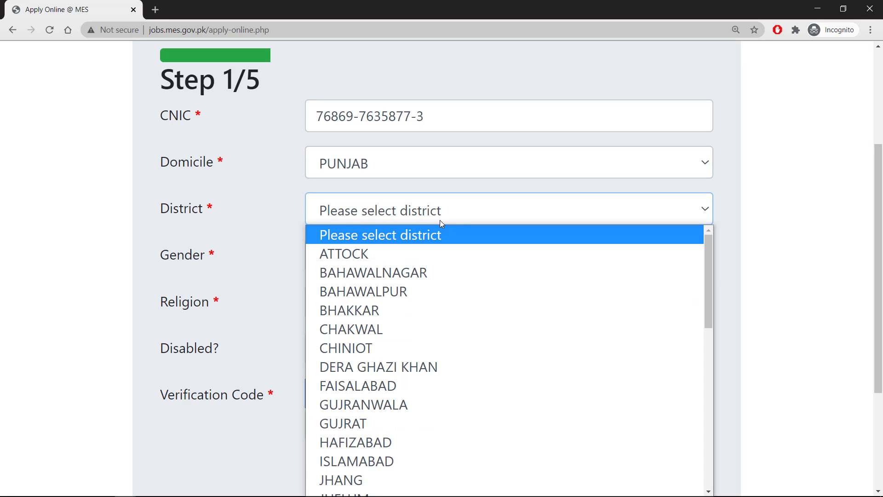
pyautogui.click(358, 386)
pyautogui.click(344, 258)
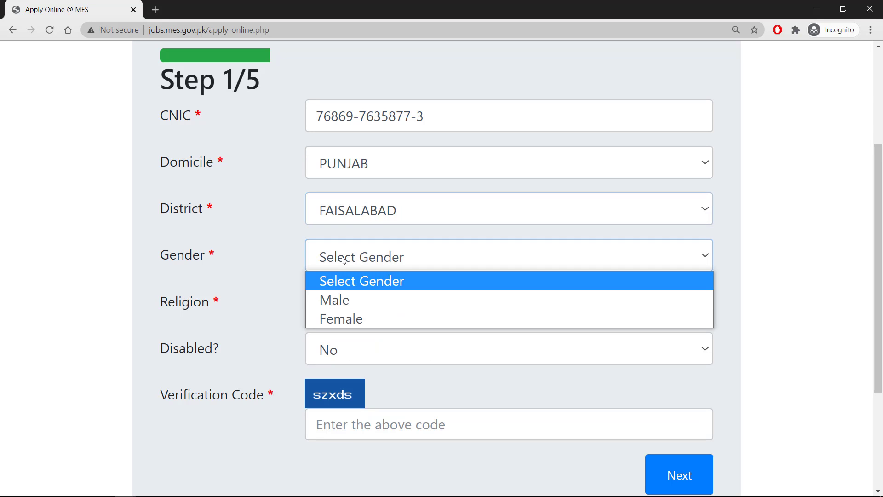
pyautogui.click(343, 298)
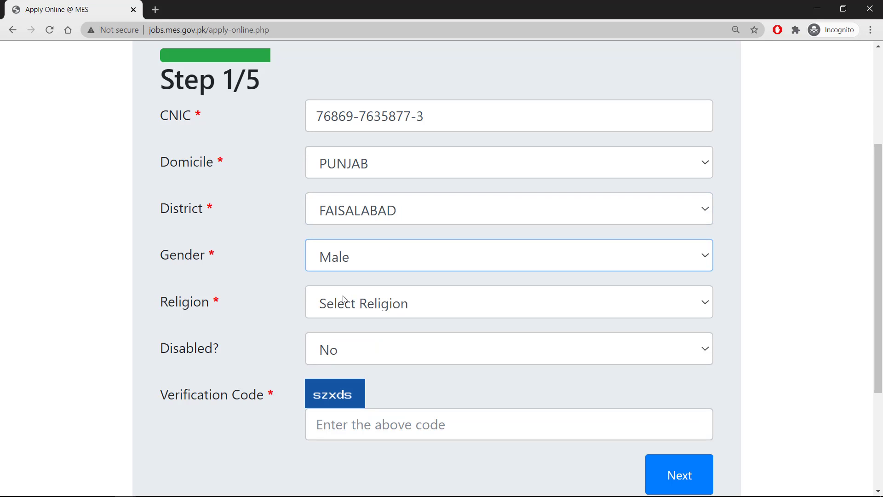
pyautogui.click(383, 307)
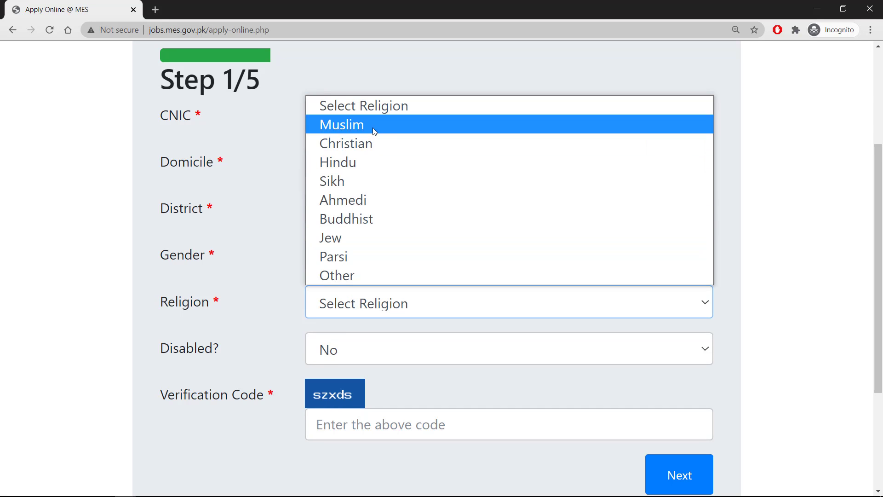
pyautogui.click(372, 128)
# Step: Enter the on-screen verification code
pyautogui.scroll(-4, 449, 307)
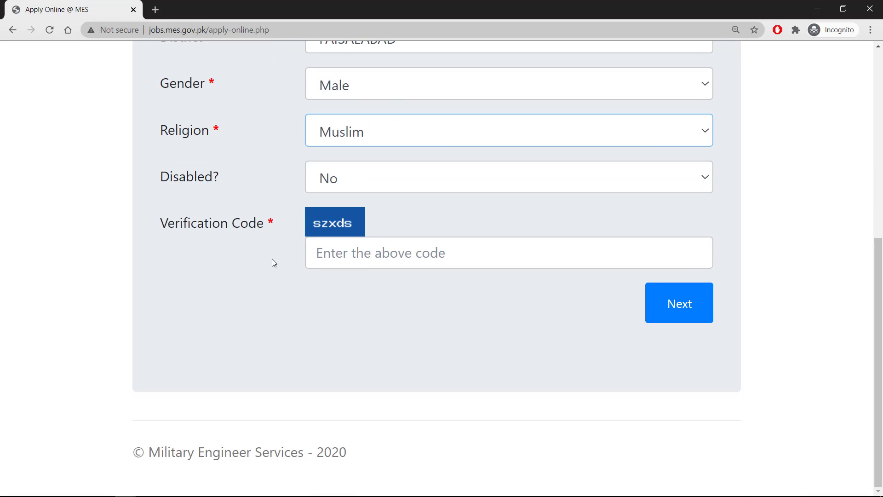
pyautogui.click(333, 253)
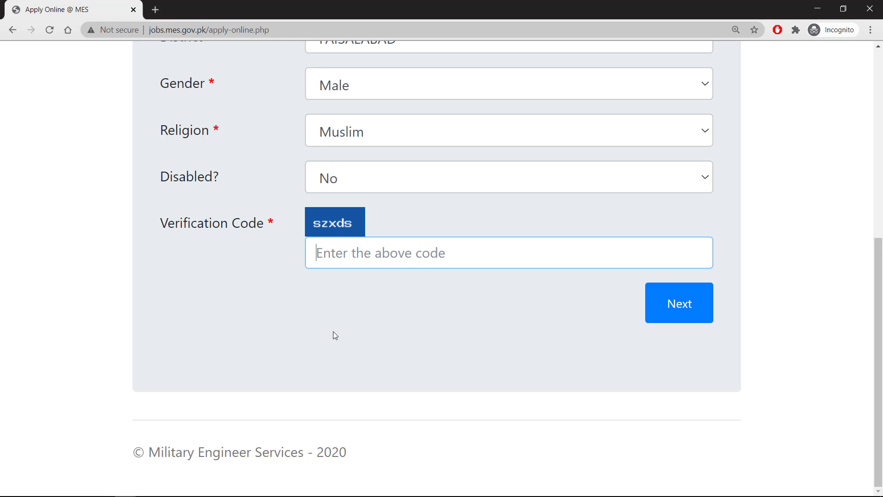
pyautogui.write('sz')
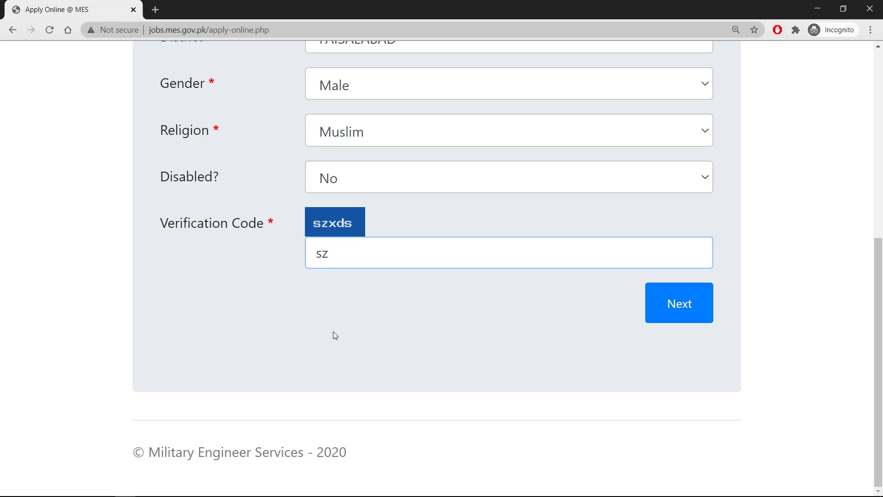
pyautogui.write('xds')
pyautogui.click(683, 306)
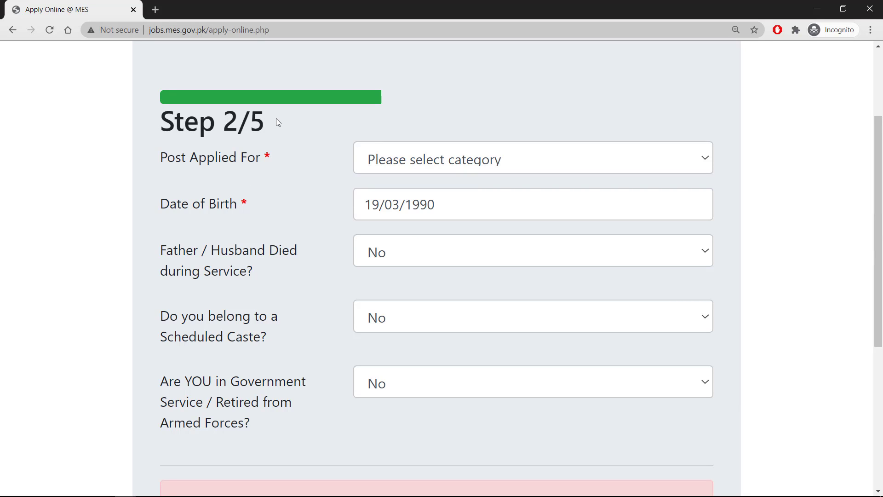
pyautogui.click(458, 165)
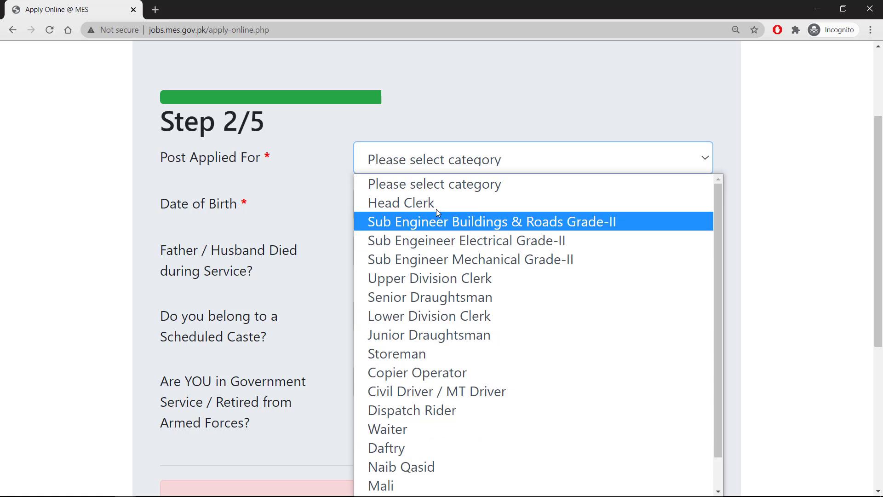
pyautogui.click(401, 205)
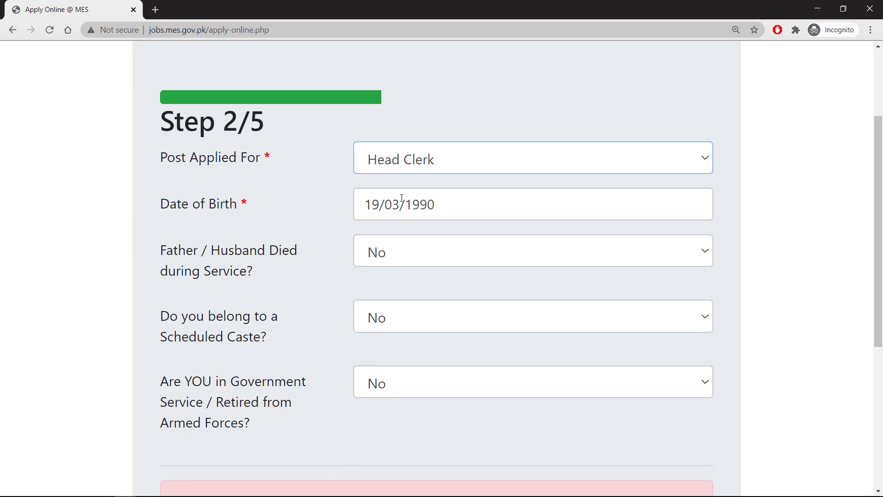
pyautogui.click(473, 212)
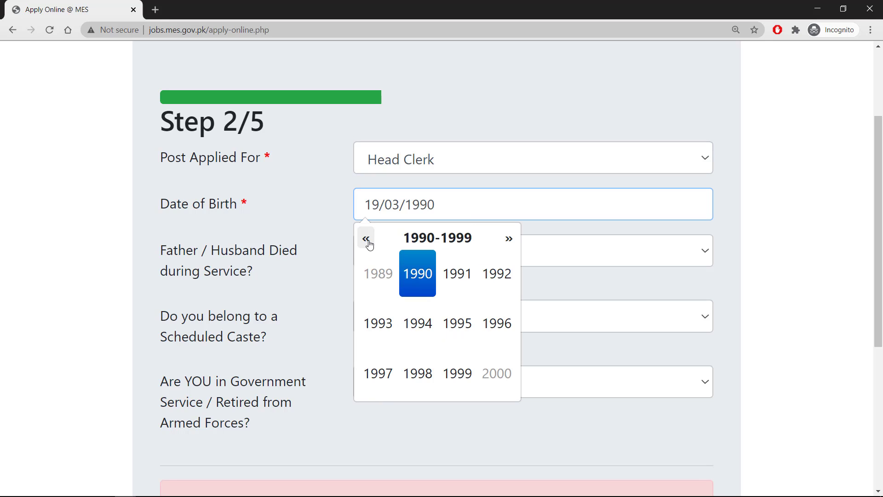
pyautogui.click(497, 273)
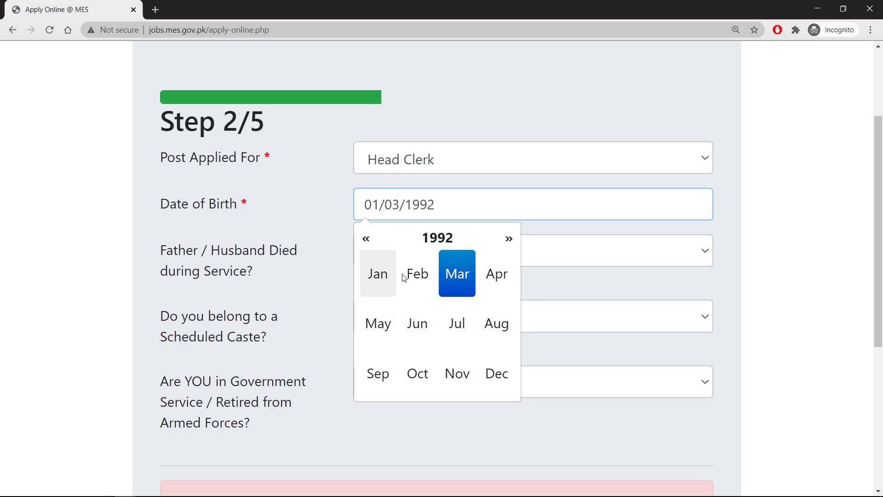
pyautogui.click(378, 324)
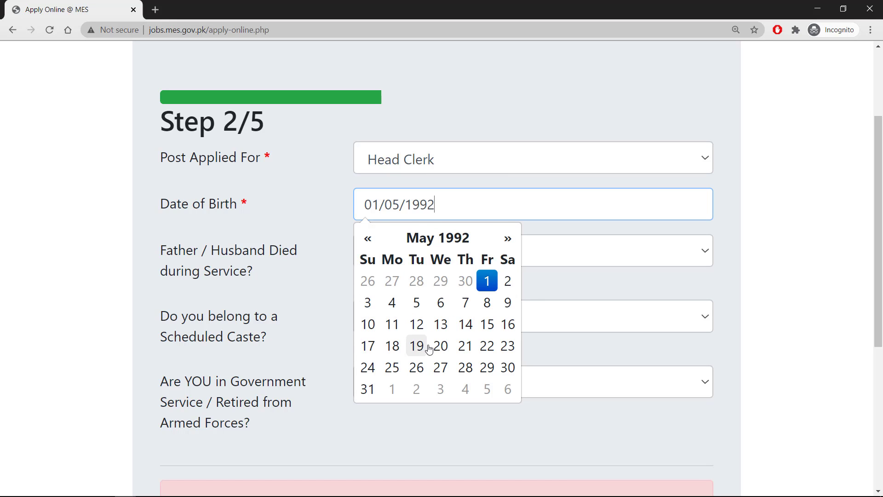
pyautogui.click(440, 367)
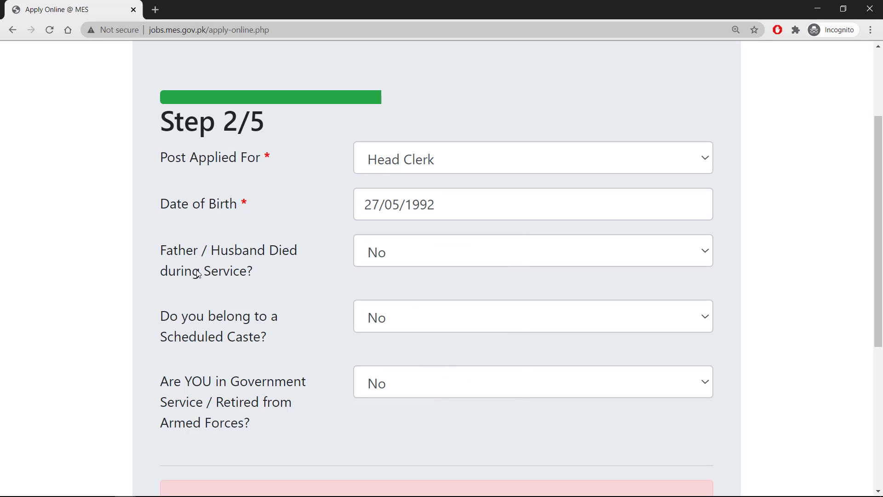
# Step: Answer No to Government Service and continue to Step 3/5
pyautogui.scroll(-5, 282, 265)
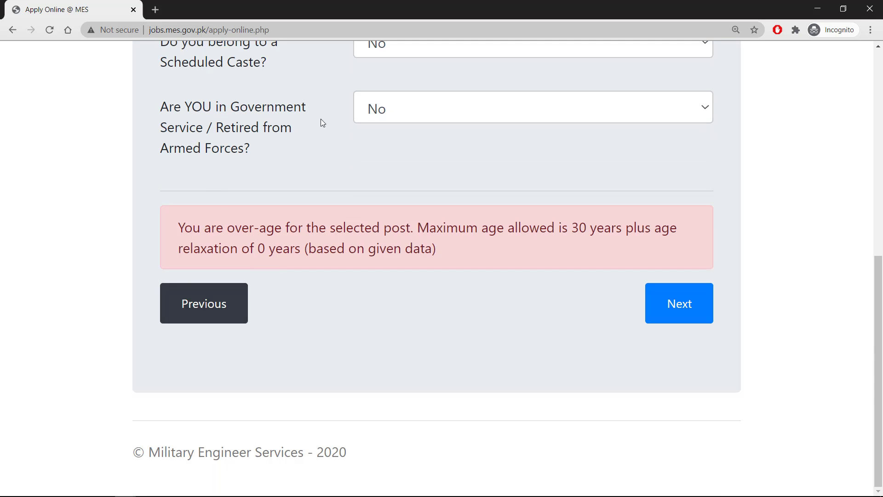
pyautogui.click(392, 116)
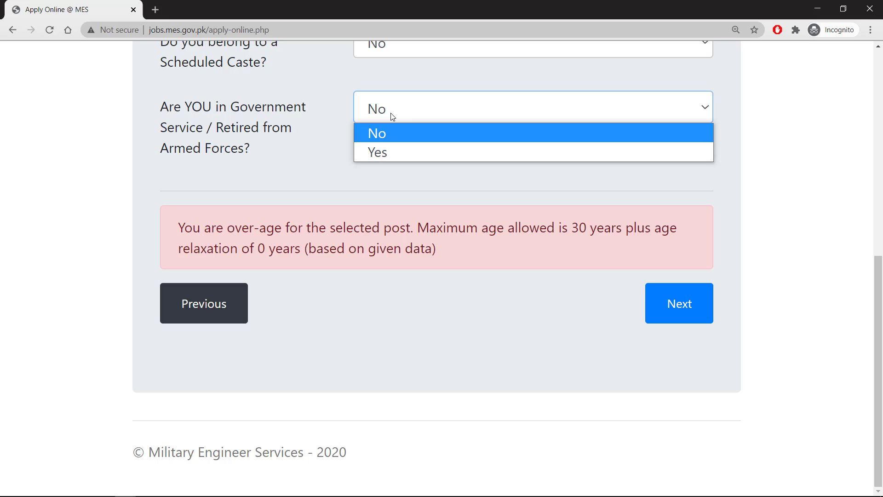
pyautogui.click(379, 134)
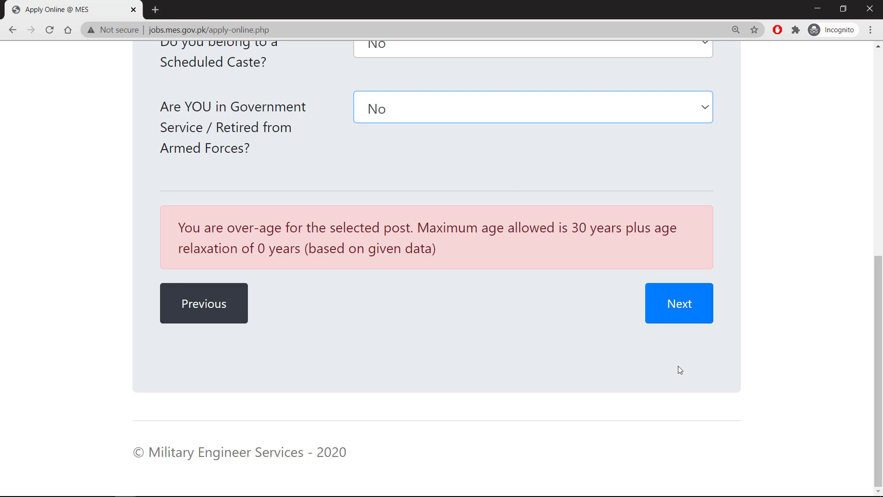
pyautogui.click(686, 310)
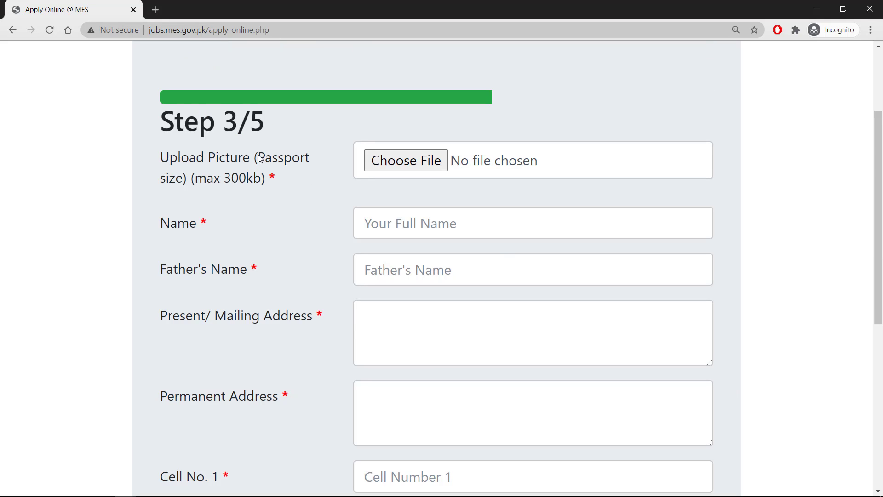
# Step: Upload the passport-size .jpg photo from the Desktop into the picture field
pyautogui.moveTo(162, 125); pyautogui.dragTo(265, 128)
pyautogui.click(328, 135)
pyautogui.click(396, 165)
pyautogui.click(389, 134)
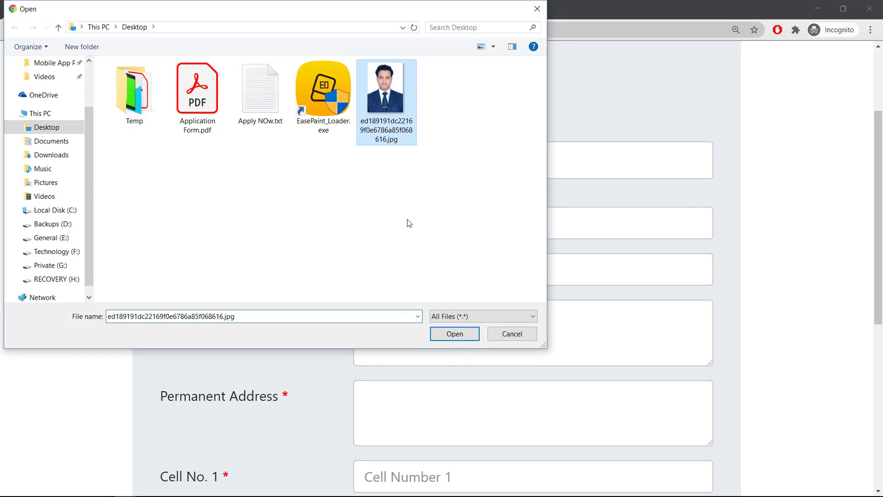
pyautogui.click(454, 334)
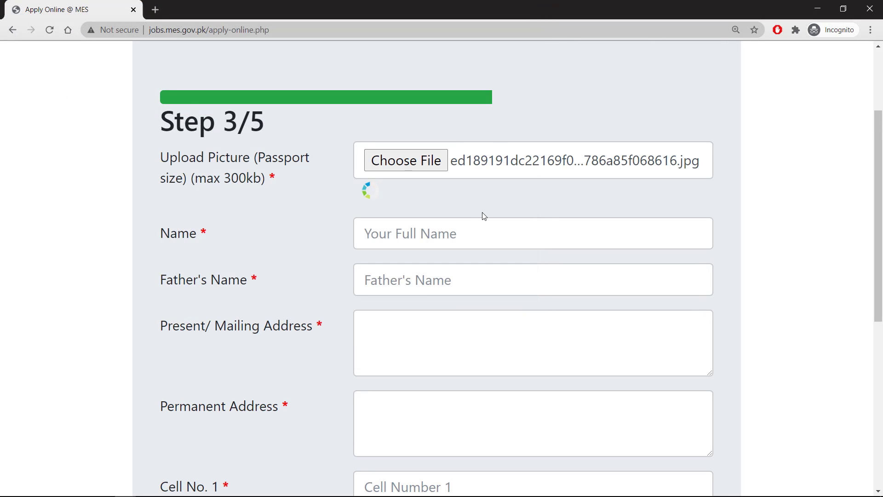
pyautogui.click(476, 257)
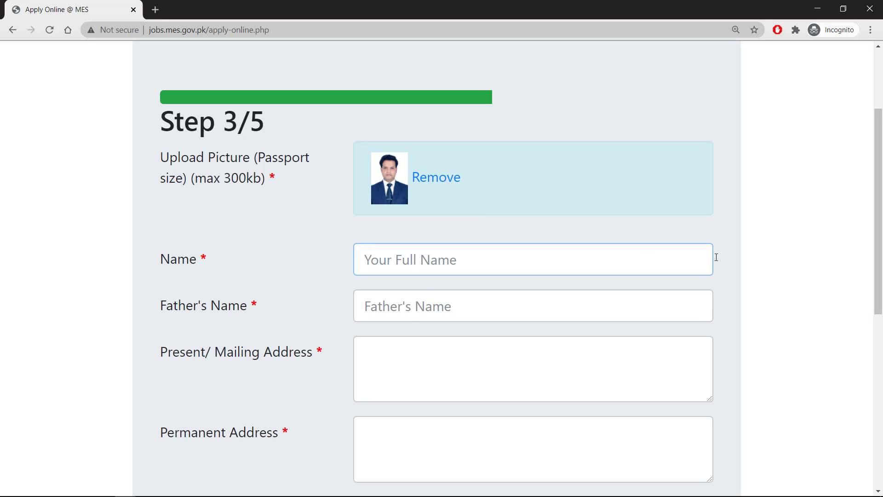
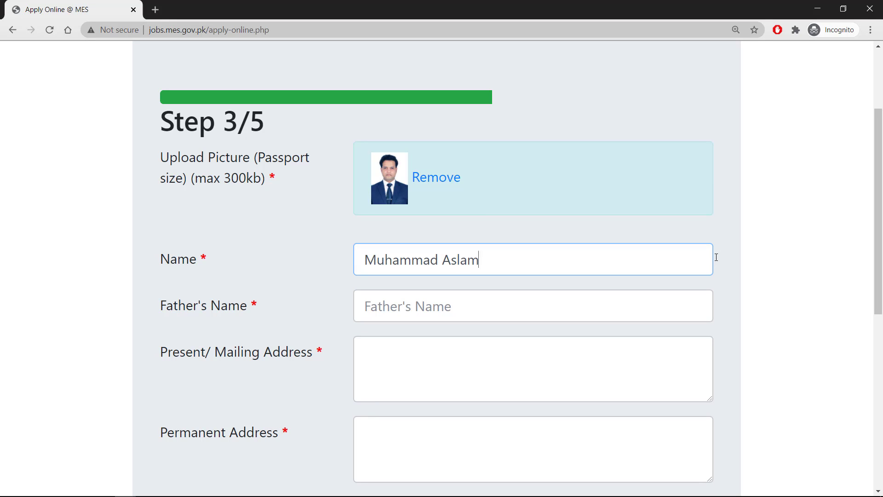
# Step: Enter the applicant's name and father's name
pyautogui.press('Tab')
pyautogui.press('Tab')
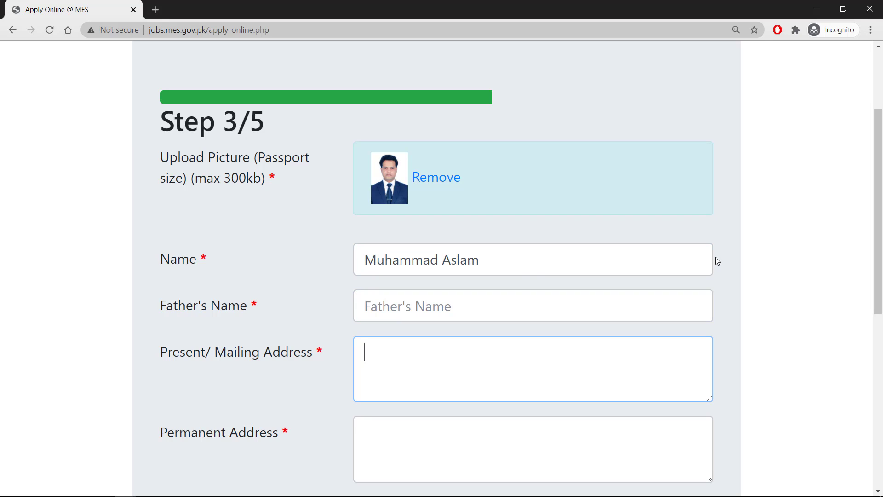
pyautogui.click(714, 295)
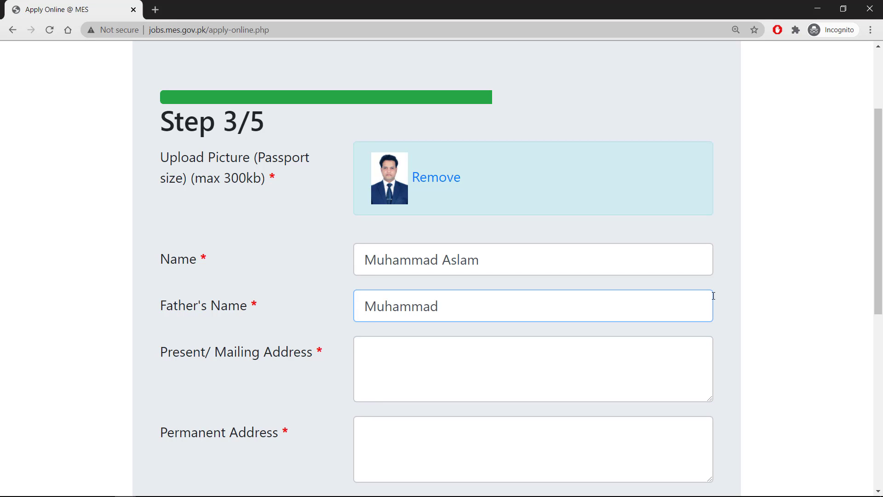
pyautogui.press('Tab')
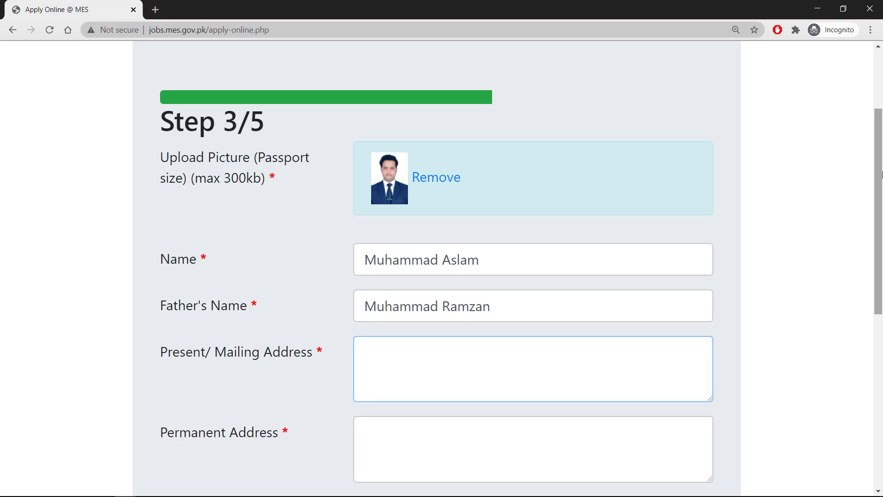
# Step: Fill in the present/mailing and permanent addresses
pyautogui.scroll(-2, 880, 229)
pyautogui.scroll(-2, 881, 229)
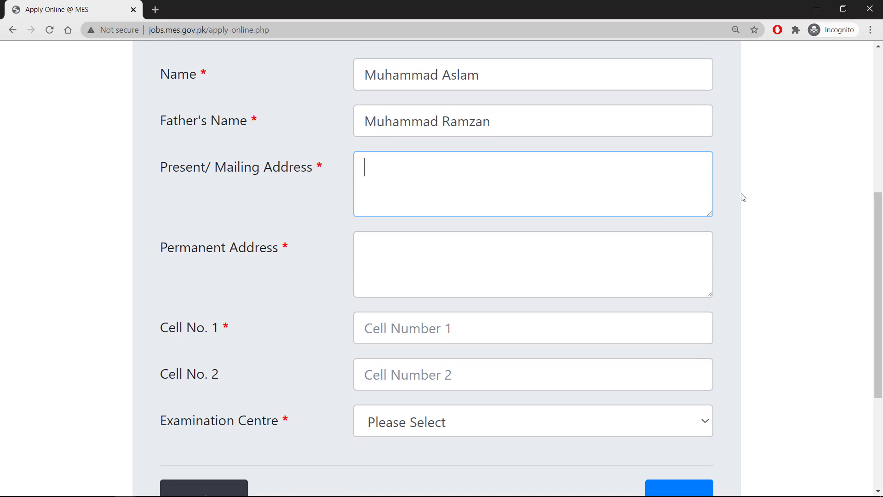
pyautogui.write('Sector G8/3 Is')
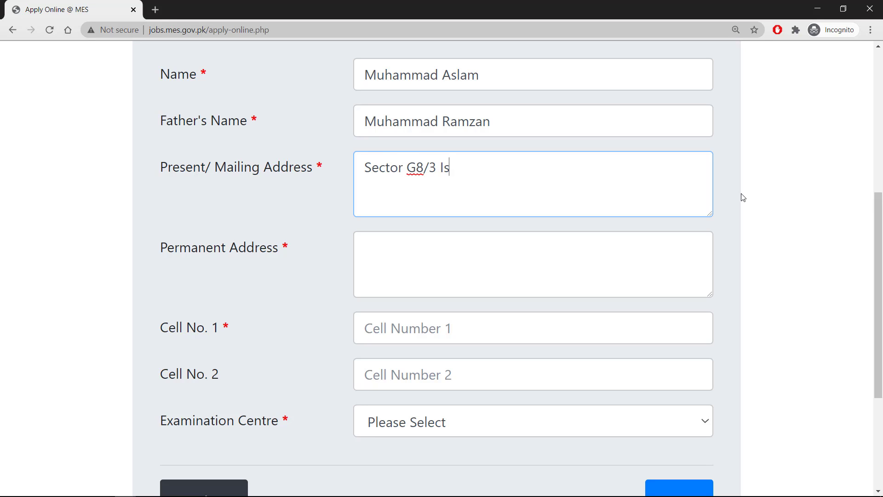
pyautogui.write('lamabad.')
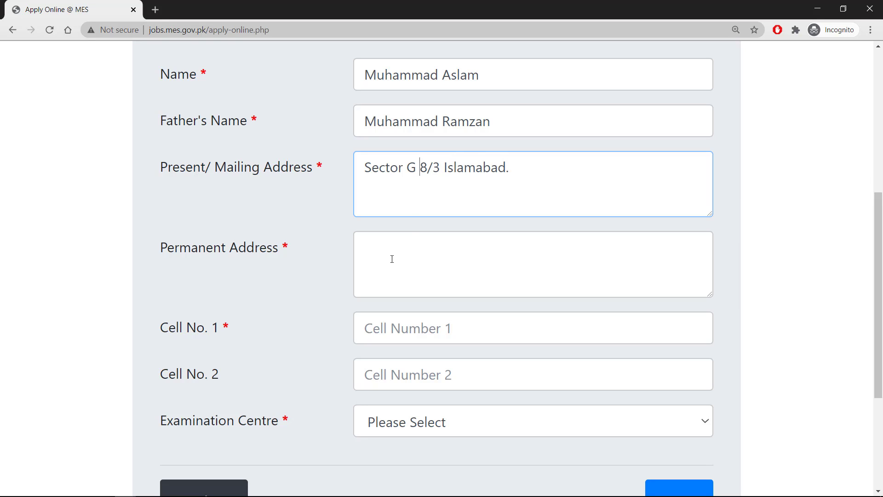
pyautogui.click(475, 258)
pyautogui.write('Secto')
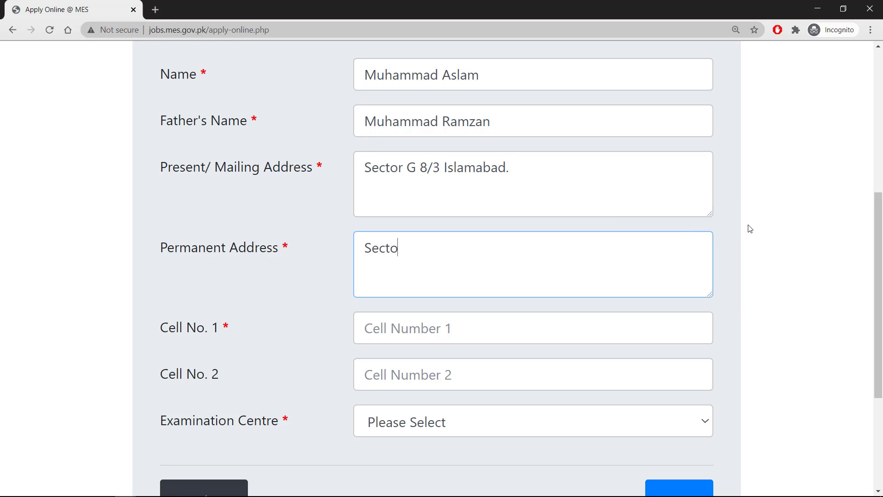
pyautogui.write('r G 8/3 Islamabad')
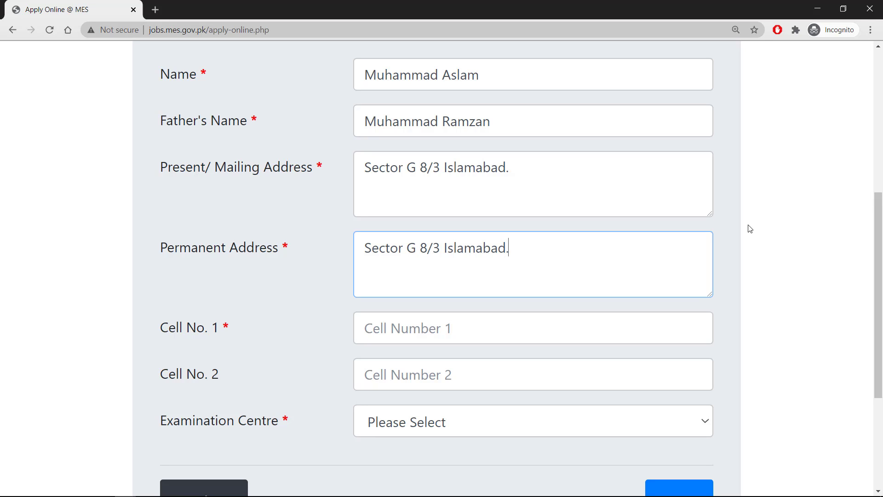
pyautogui.write('.')
# Step: Enter the first mobile number and choose Lahore as the examination centre
pyautogui.click(428, 323)
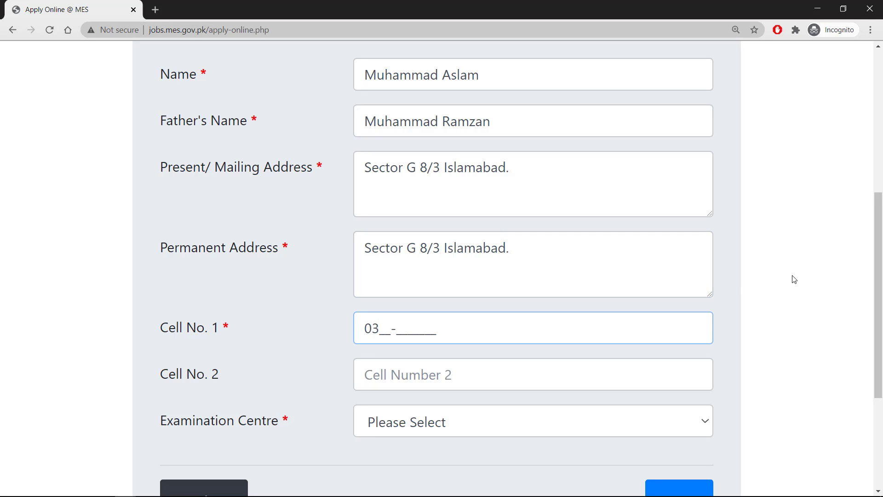
pyautogui.scroll(-4, 794, 279)
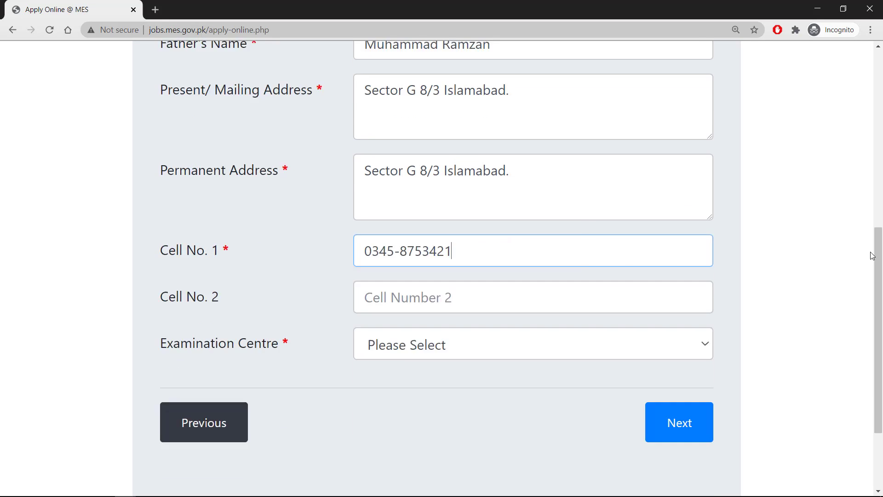
pyautogui.click(427, 225)
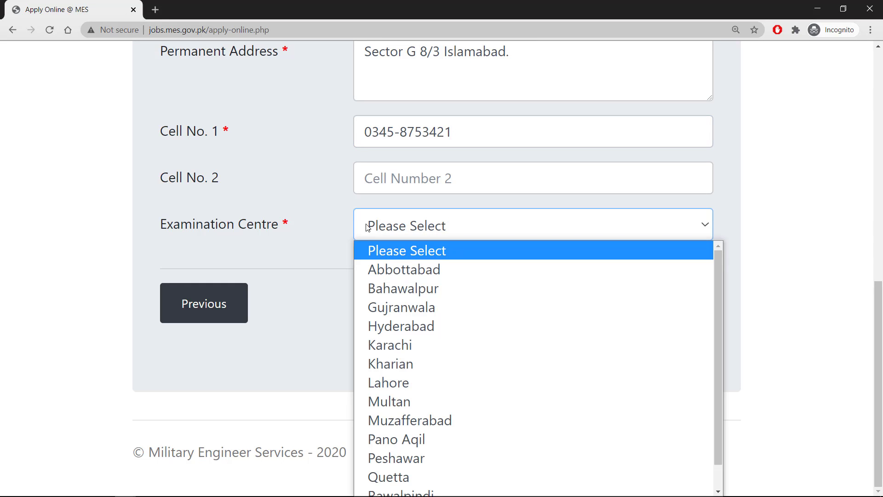
pyautogui.click(323, 247)
pyautogui.click(394, 233)
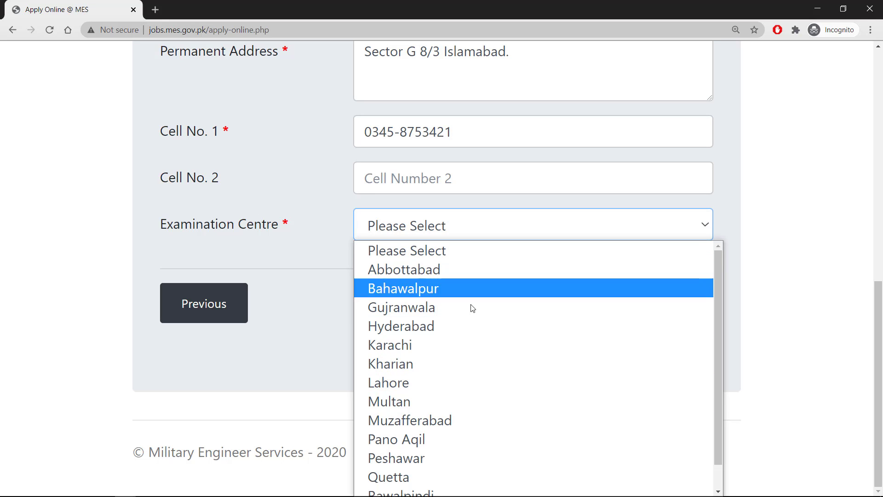
pyautogui.scroll(-1, 473, 308)
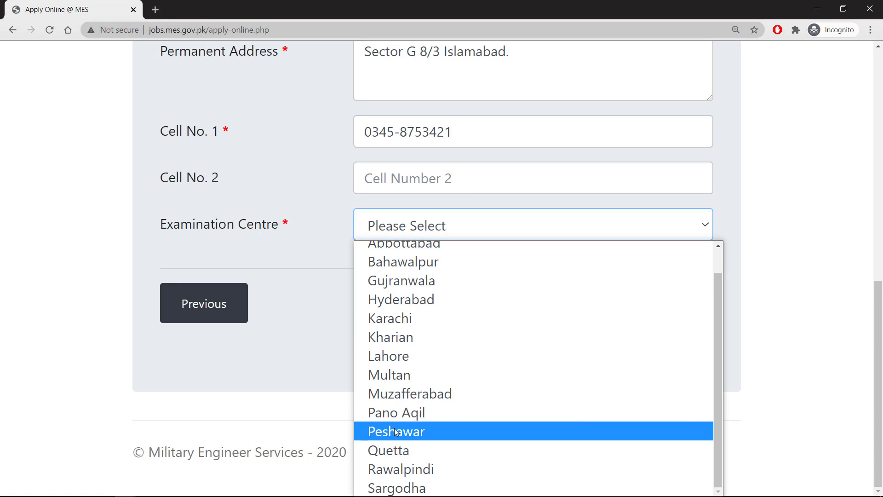
pyautogui.click(396, 356)
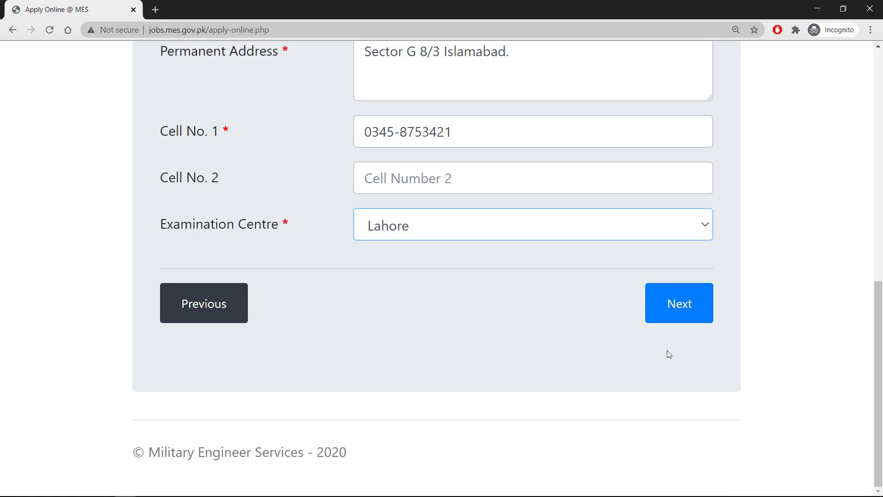
# Step: Continue to Step 4/5 Education Details
pyautogui.click(685, 310)
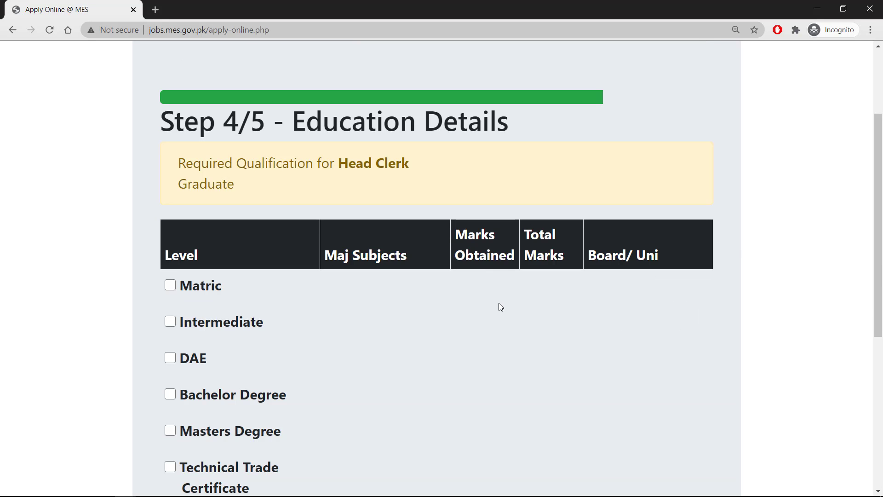
pyautogui.moveTo(158, 127); pyautogui.dragTo(509, 122)
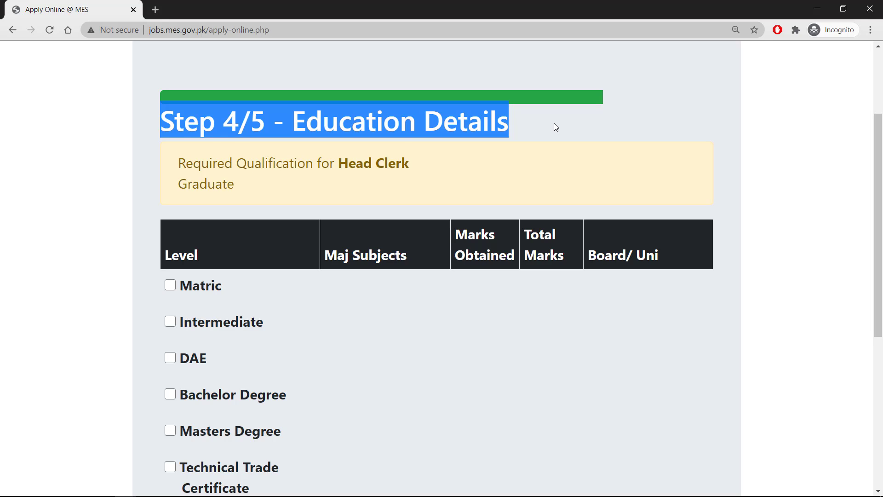
pyautogui.click(716, 126)
pyautogui.moveTo(880, 123); pyautogui.dragTo(879, 197)
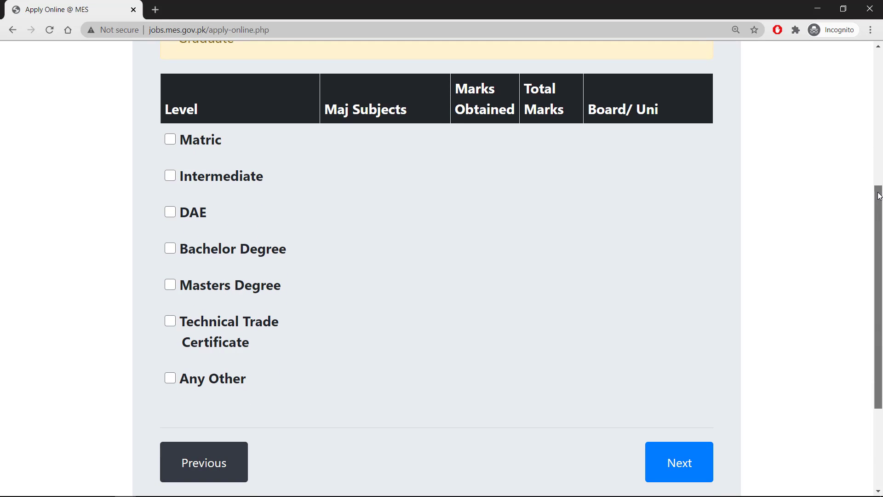
pyautogui.moveTo(879, 196); pyautogui.dragTo(879, 197)
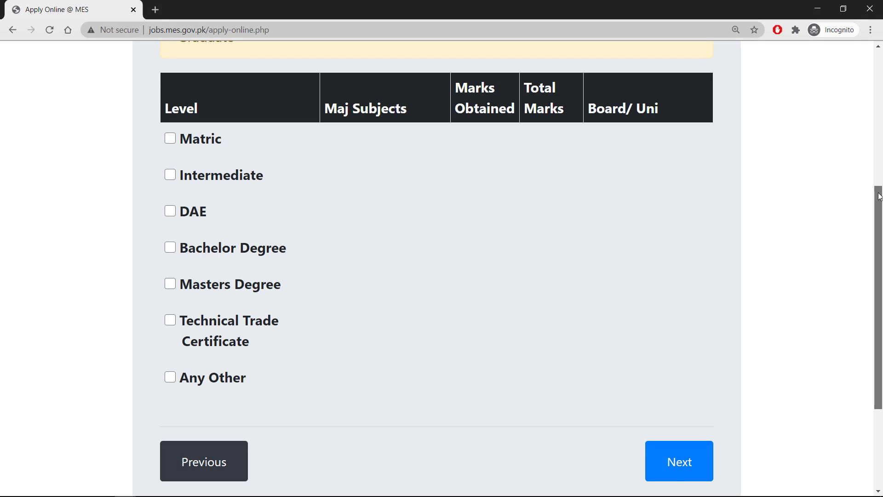
# Step: Record Matric in Science with 700 of 1100 marks from BISE Lahore
pyautogui.click(171, 139)
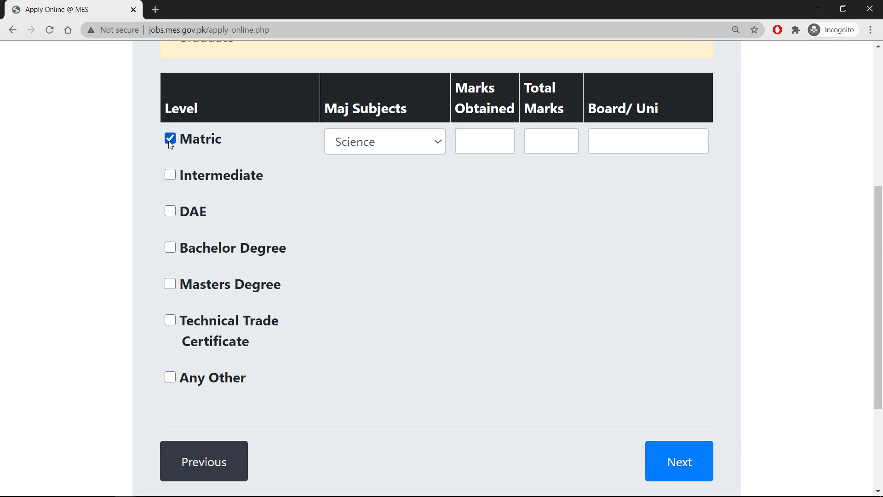
pyautogui.click(392, 144)
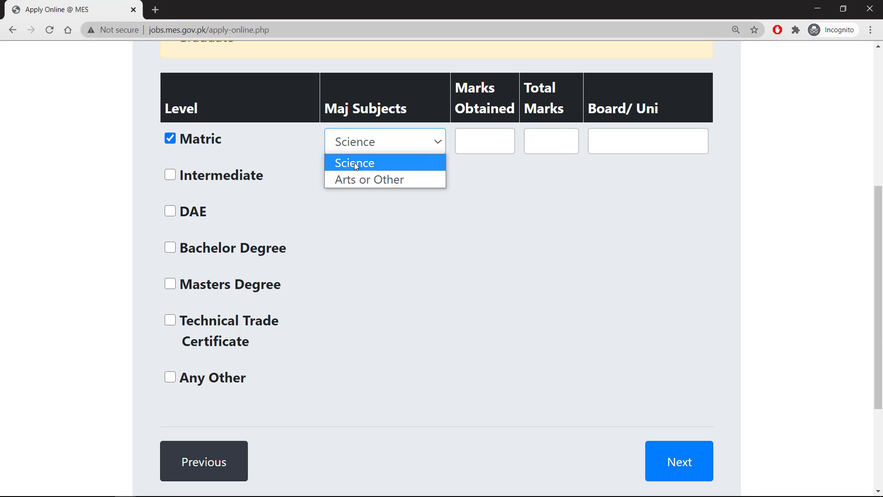
pyautogui.click(393, 163)
pyautogui.click(493, 146)
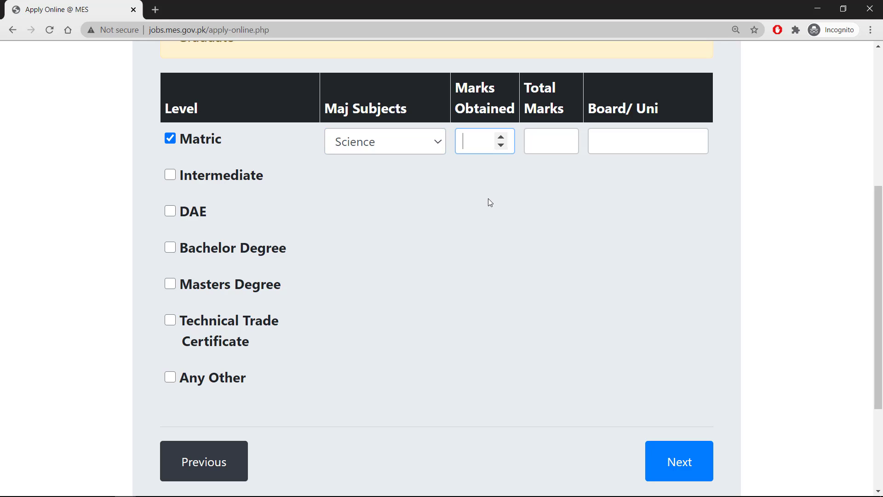
pyautogui.write('700')
pyautogui.press('Tab')
pyautogui.write('1100')
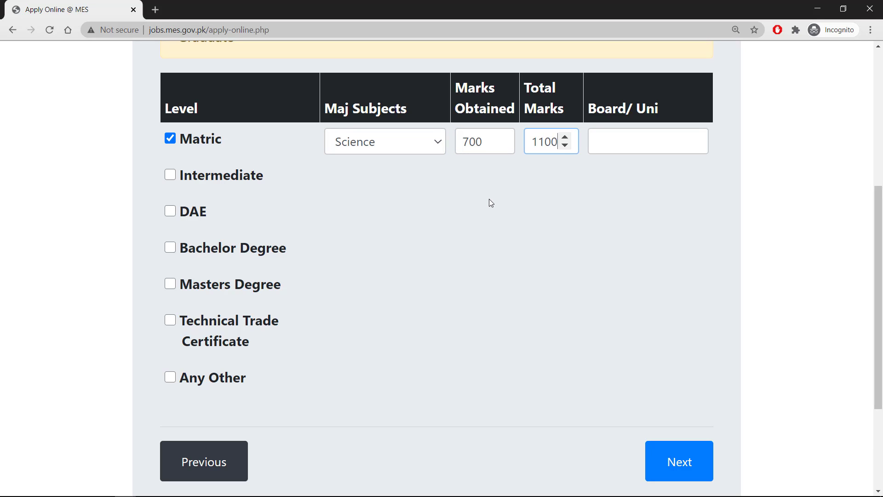
pyautogui.press('Tab')
pyautogui.write('bise')
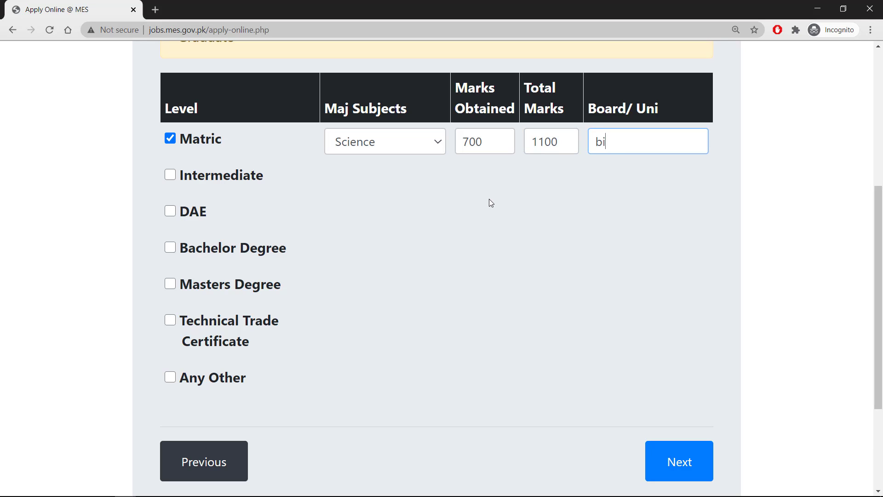
pyautogui.press('BackSpace')
pyautogui.press('BackSpace')
pyautogui.press('BackSpace')
pyautogui.press('BackSpace')
pyautogui.write('BISE Lahore')
# Step: Add an Intermediate row with subject FSc Pre Engineering
pyautogui.click(171, 178)
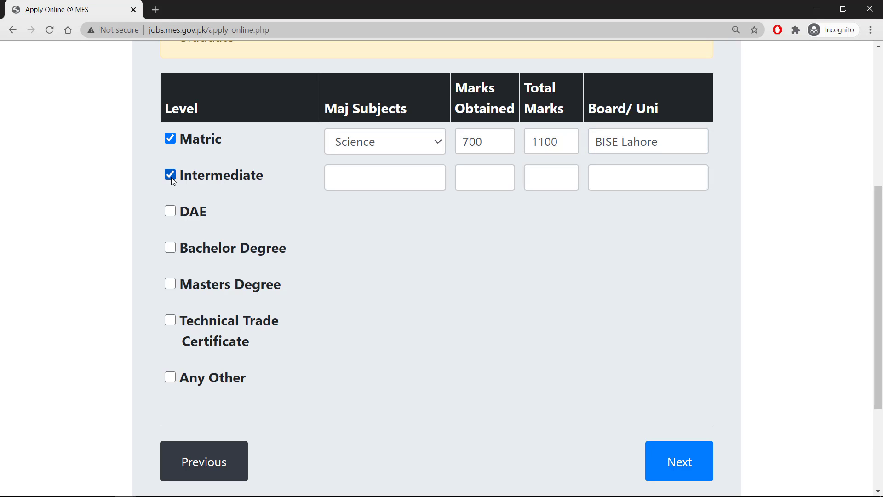
pyautogui.click(388, 180)
pyautogui.write('FSc Pre en')
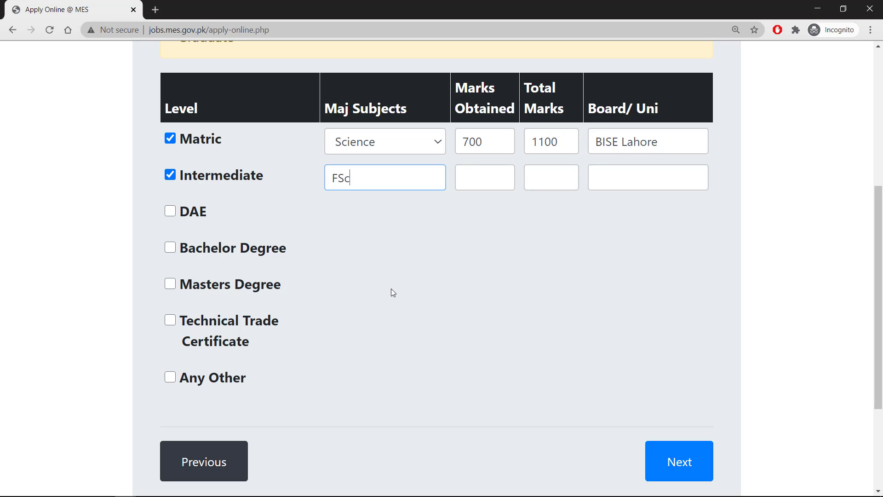
pyautogui.press('BackSpace')
pyautogui.press('BackSpace')
pyautogui.write('Engi')
pyautogui.press('BackSpace')
pyautogui.press('BackSpace')
pyautogui.write('gineering')
pyautogui.press('Tab')
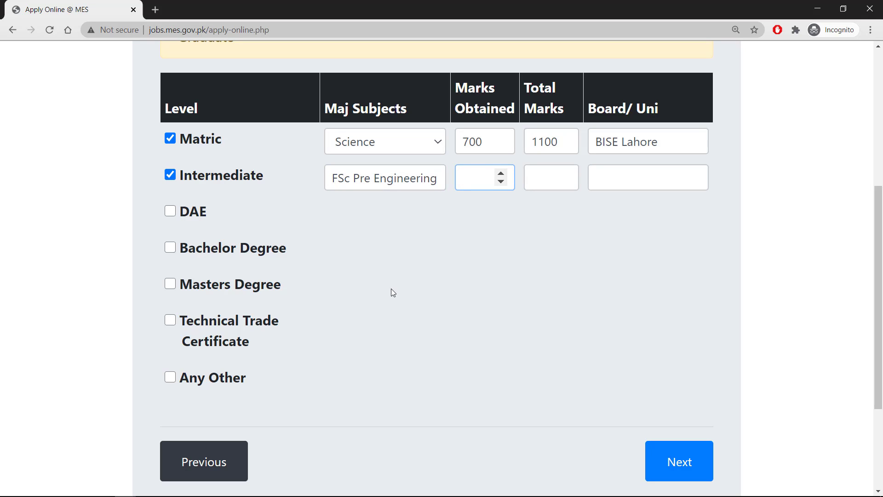
# Step: Enter Intermediate marks 850 of 1100 and board BISE LAHORE
pyautogui.write('850')
pyautogui.press('Tab')
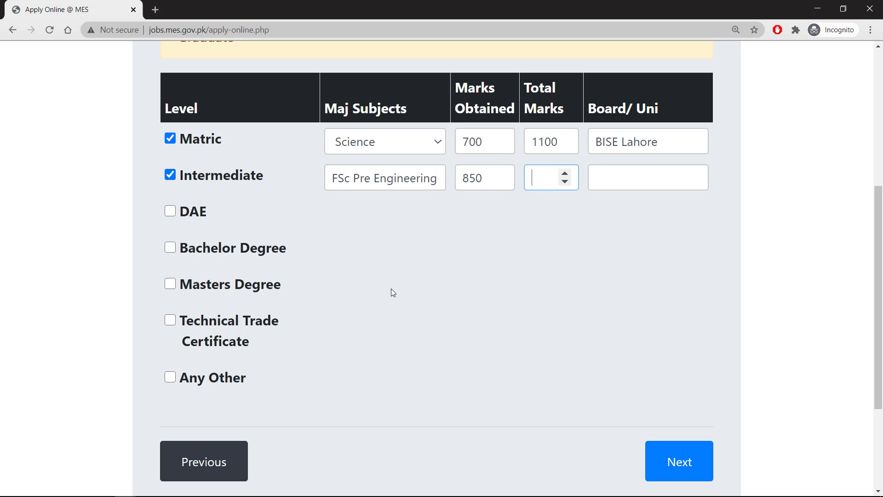
pyautogui.write('1100')
pyautogui.press('Tab')
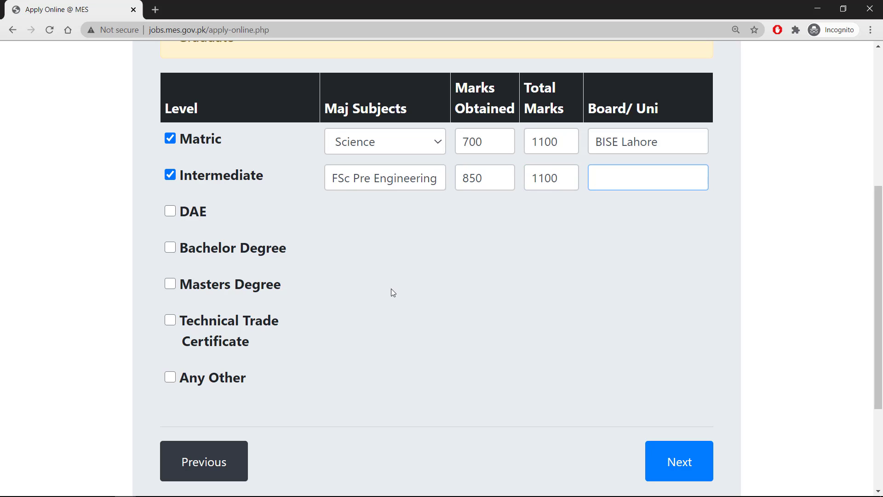
pyautogui.write('BISE LAHORE')
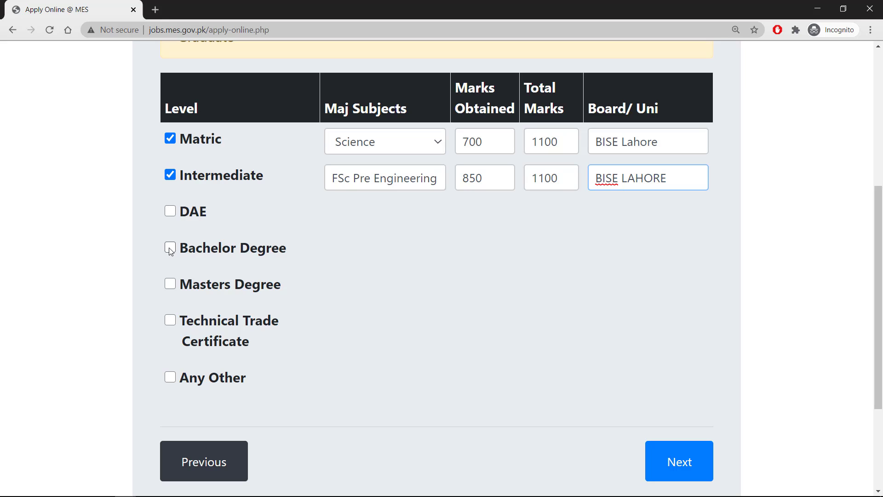
# Step: Add a Masters Degree row with subject BS Physics
pyautogui.click(173, 287)
pyautogui.press('Tab')
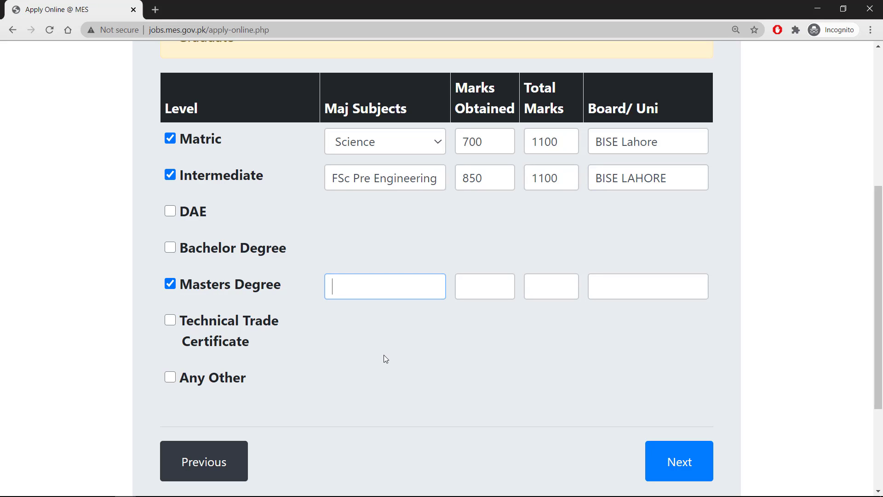
pyautogui.write('BS Physics')
pyautogui.press('Tab')
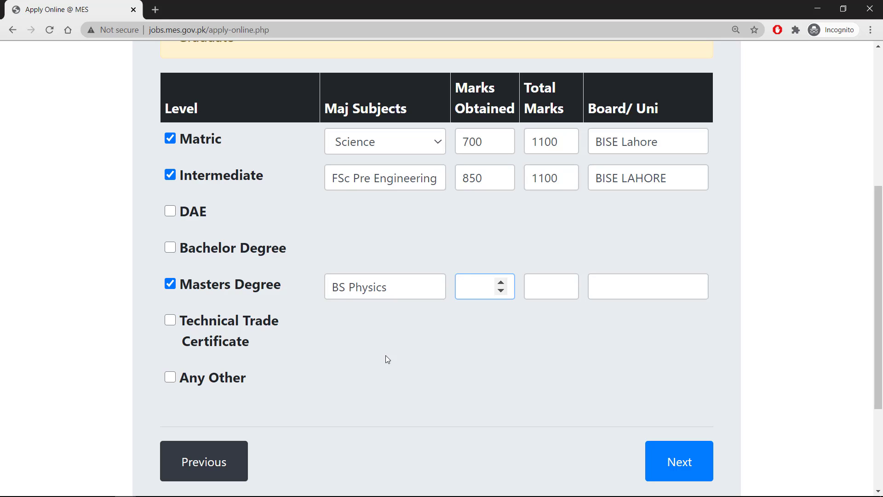
# Step: Enter Masters marks 3400 of 4800 and university AIOU Islamabad
pyautogui.write('3400')
pyautogui.press('Tab')
pyautogui.write('4800')
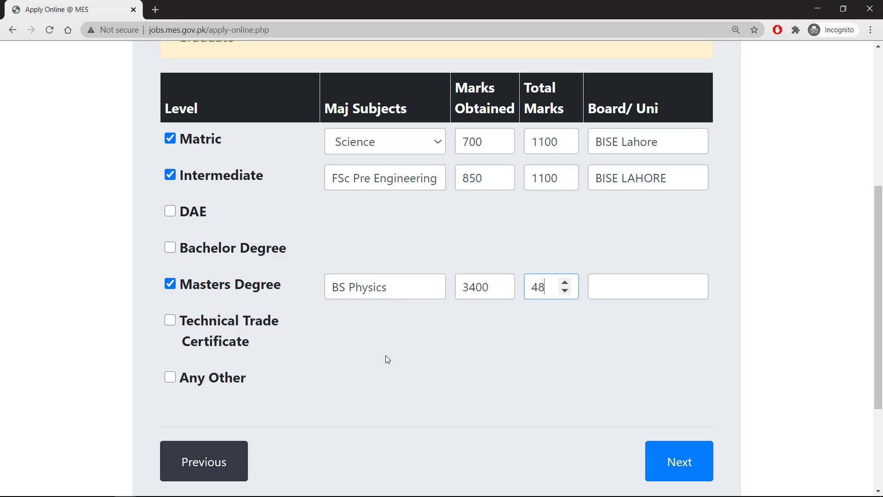
pyautogui.press('Tab')
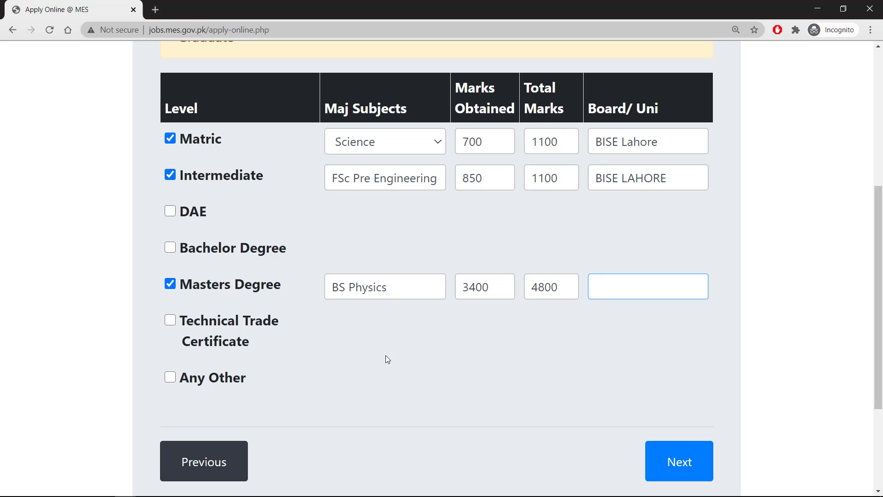
pyautogui.write('AIOU Islamabad')
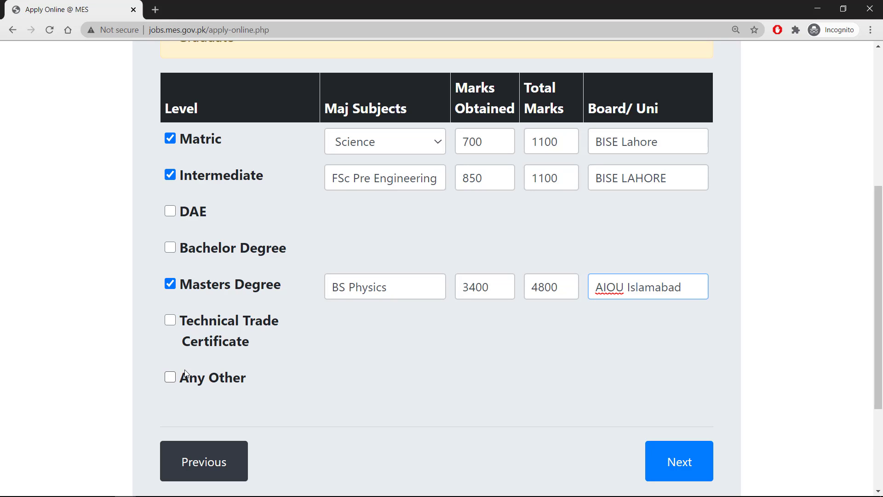
pyautogui.scroll(-3, 773, 391)
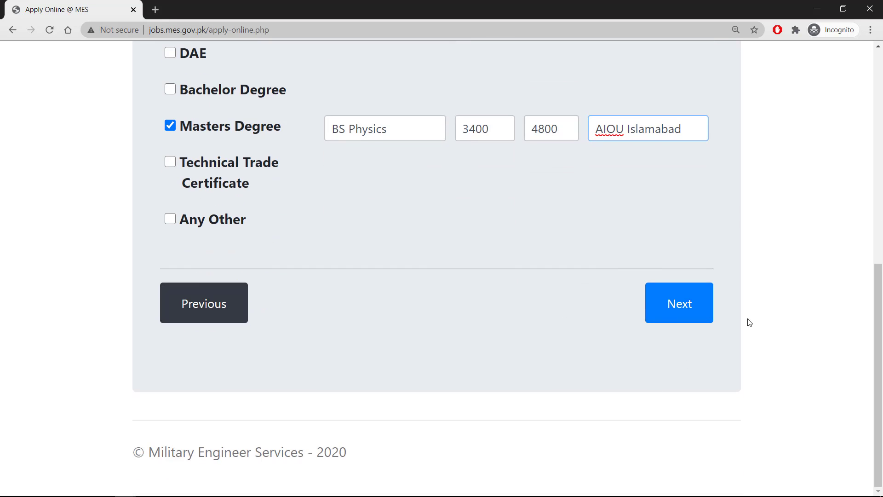
# Step: Try to continue and check the error requiring a Graduate qualification
pyautogui.click(674, 315)
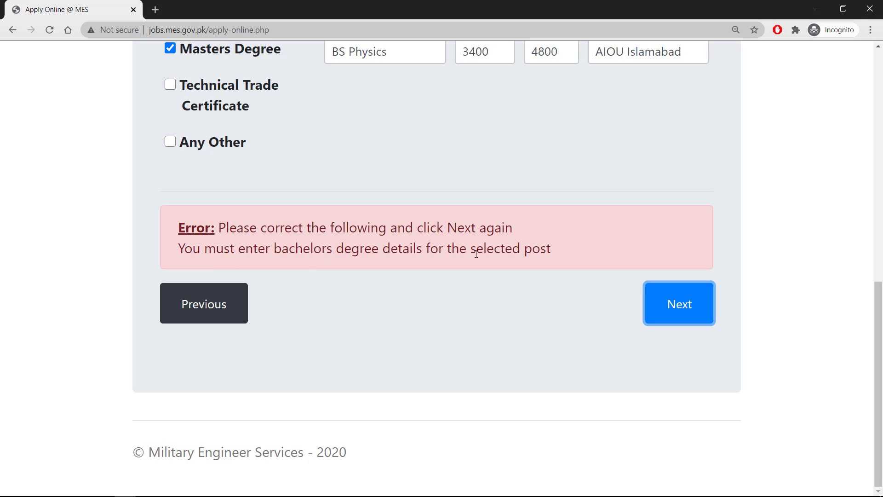
pyautogui.scroll(5, 565, 254)
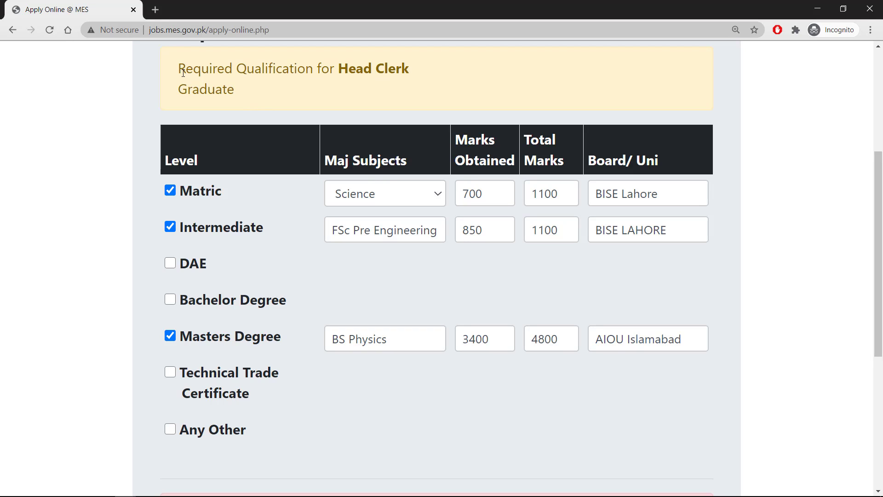
pyautogui.moveTo(182, 91); pyautogui.dragTo(239, 95)
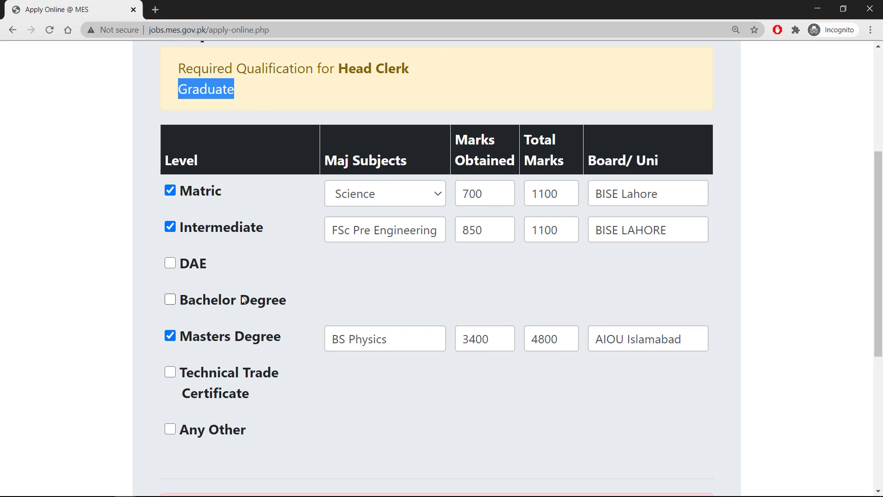
pyautogui.click(261, 274)
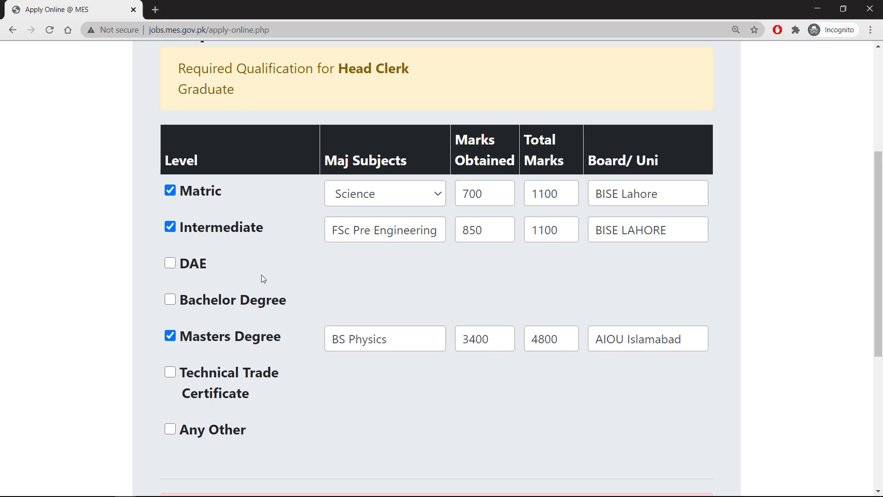
# Step: Add a Bachelor Degree row with subject BSs
pyautogui.click(170, 301)
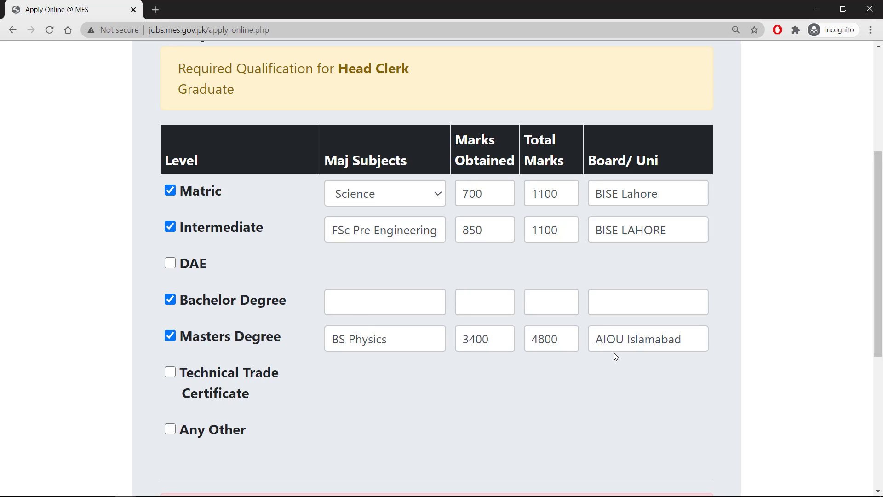
pyautogui.click(359, 302)
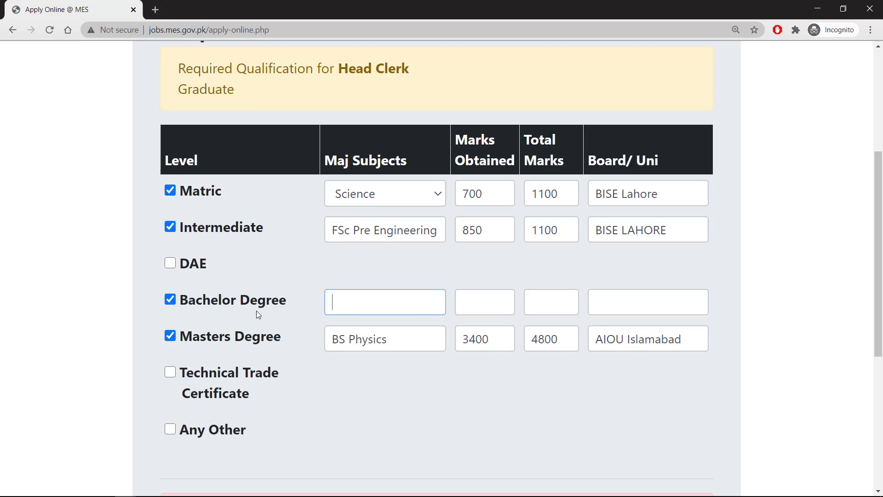
pyautogui.write('BS')
pyautogui.press('BackSpace')
pyautogui.write('s')
pyautogui.press('BackSpace')
pyautogui.write('SC')
pyautogui.press('BackSpace')
pyautogui.write('s')
# Step: Enter bachelor's marks 615 of 1100 and board BISE Lahore, then submit
pyautogui.press('Tab')
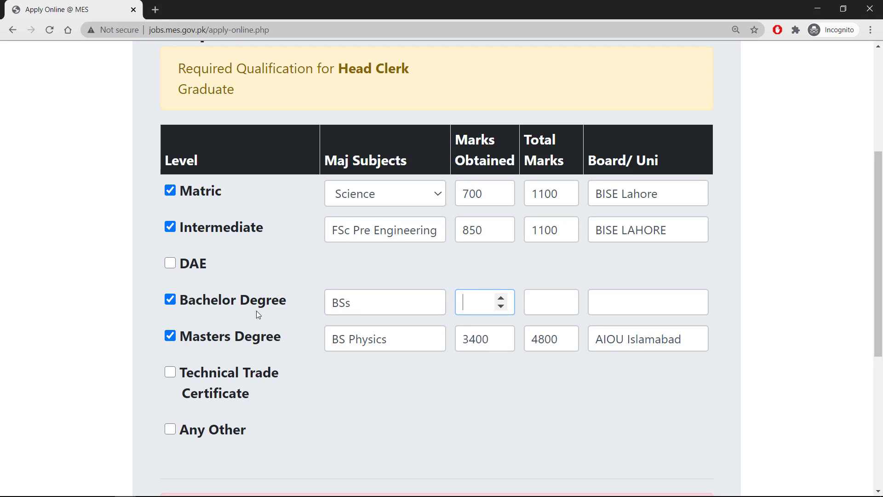
pyautogui.write('615')
pyautogui.press('Tab')
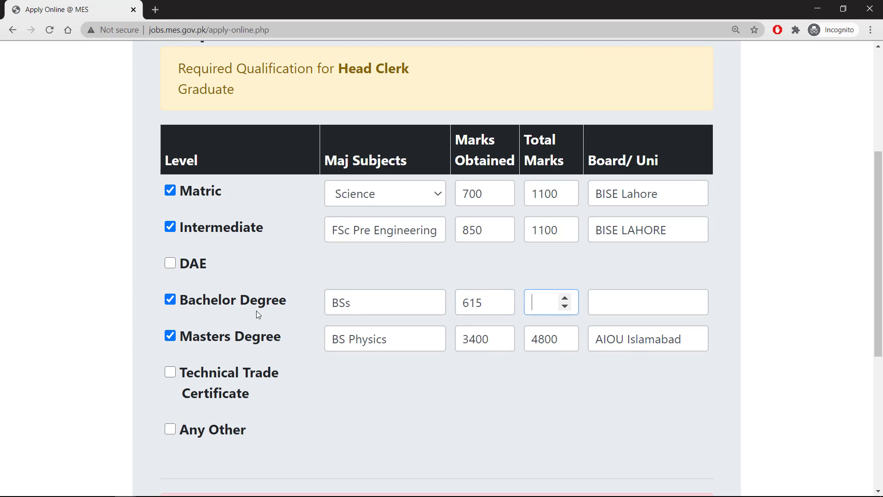
pyautogui.write('1100')
pyautogui.press('Tab')
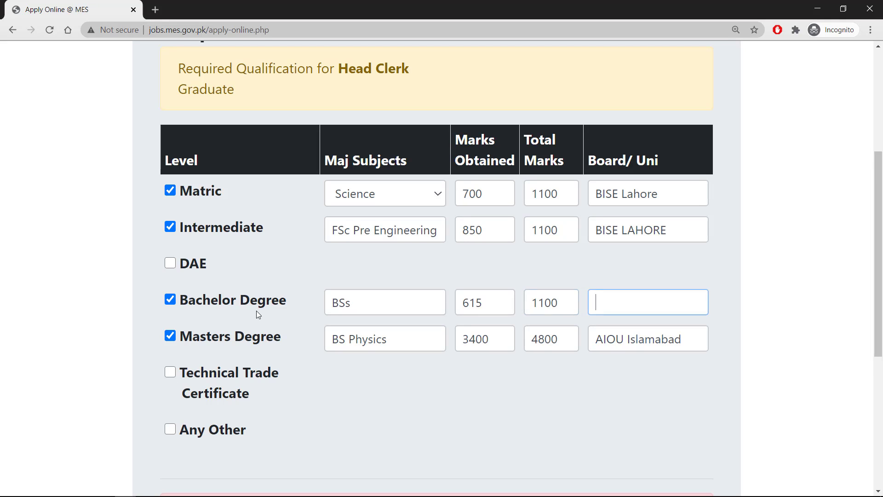
pyautogui.write('B')
pyautogui.press('BackSpace')
pyautogui.write('BISE Lahore')
pyautogui.press('Return')
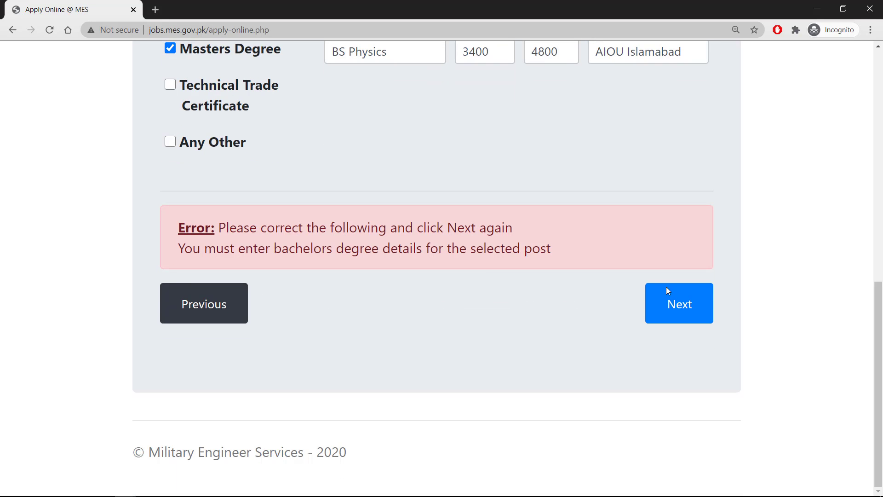
# Step: Go to the experience details step and enter job title Junior Clerk with organization Education
pyautogui.click(702, 306)
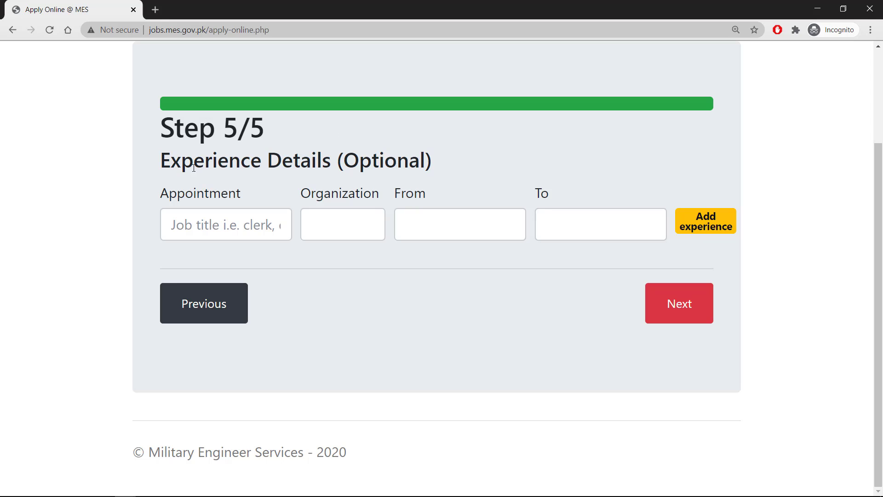
pyautogui.moveTo(170, 165); pyautogui.dragTo(363, 166)
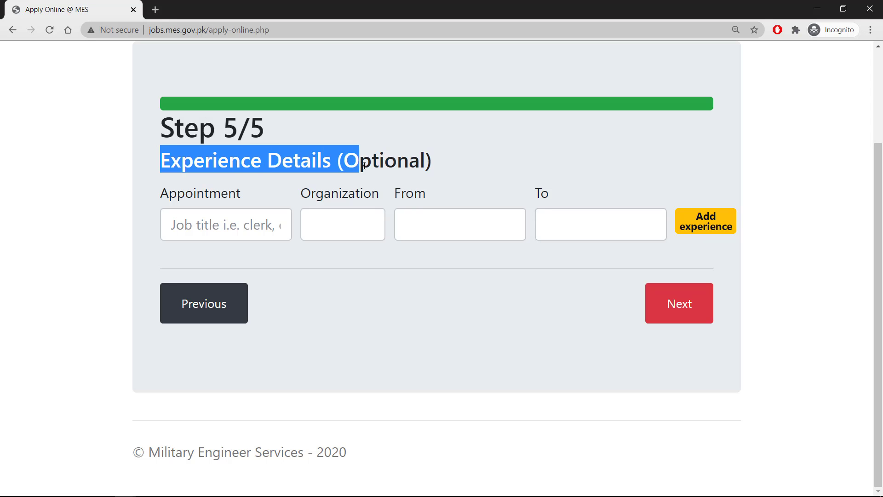
pyautogui.click(447, 169)
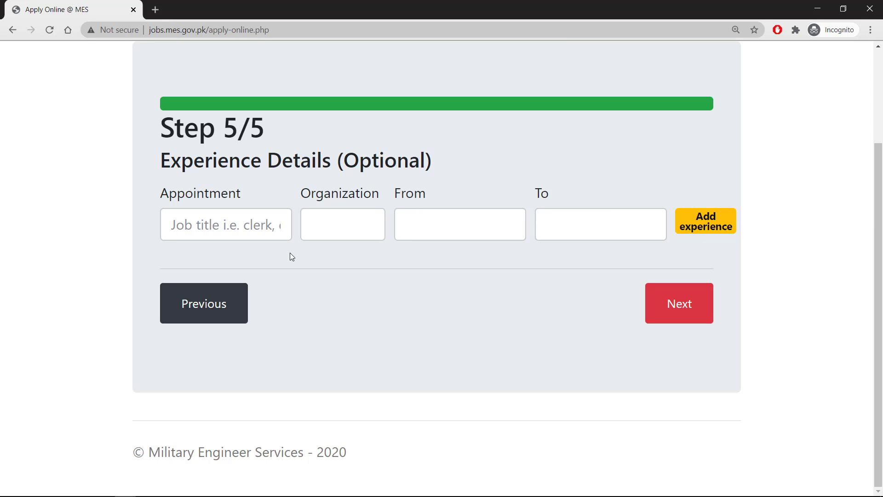
pyautogui.click(286, 236)
pyautogui.write('Ju')
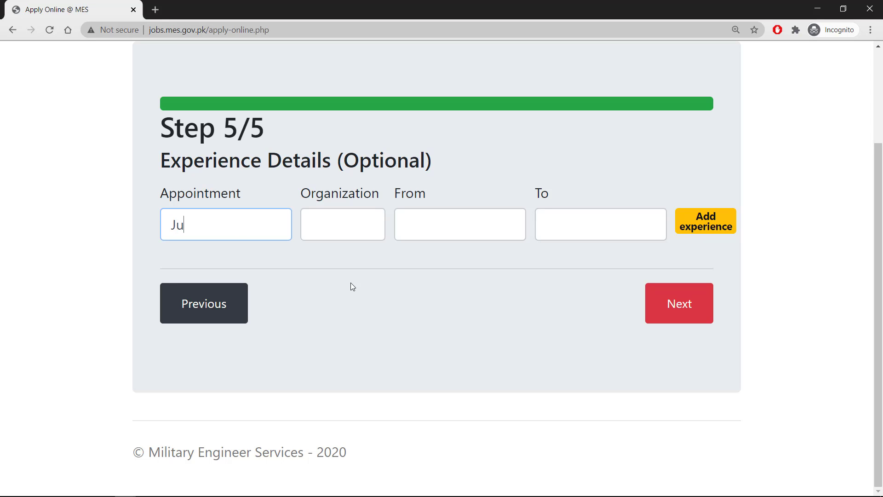
pyautogui.write('nior Clertk')
pyautogui.press('Tab')
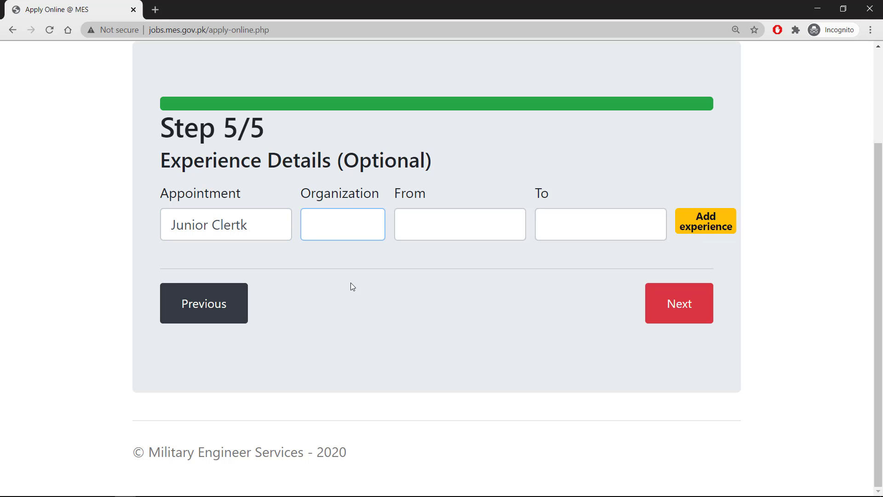
pyautogui.click(281, 237)
pyautogui.press('BackSpace')
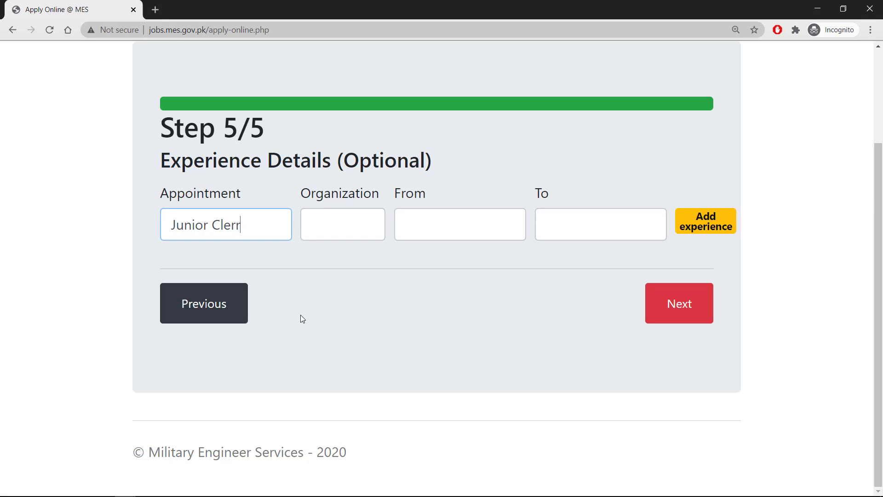
pyautogui.press('BackSpace')
pyautogui.write('k')
pyautogui.press('Tab')
pyautogui.write('Education')
pyautogui.press('Tab')
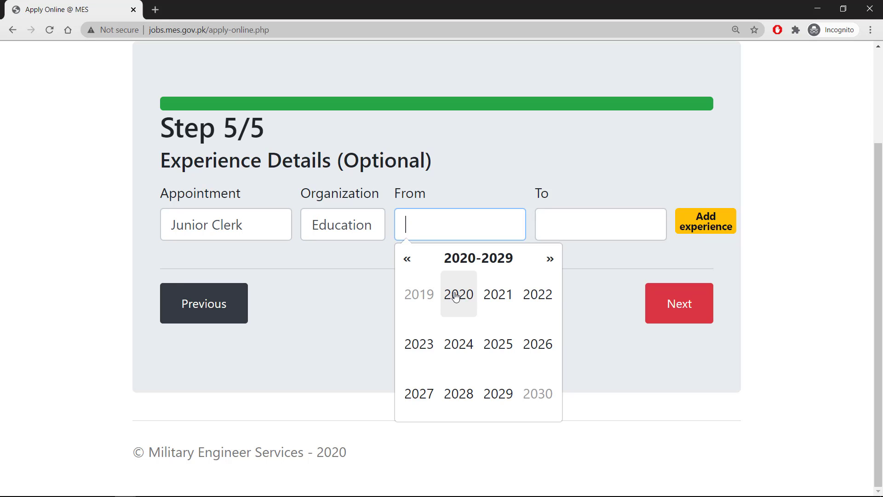
# Step: Set the experience dates from 14/02/2017 to 30/09/2020 and add it to the experience table
pyautogui.click(408, 260)
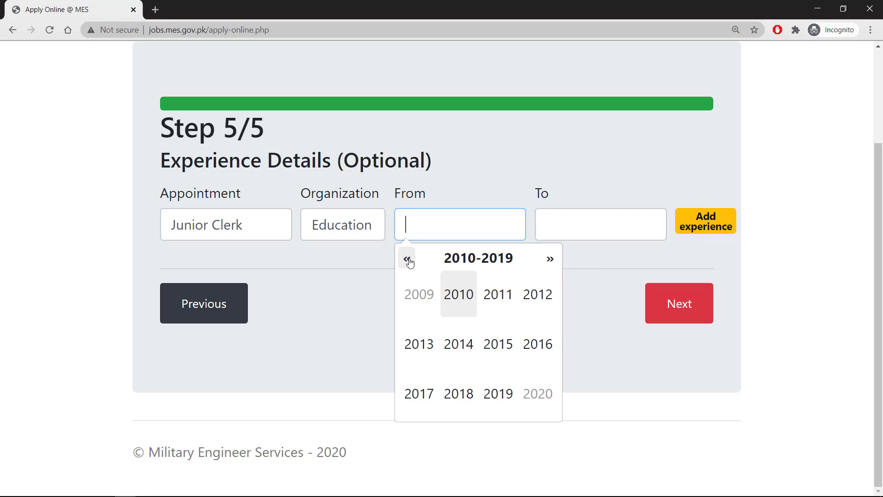
pyautogui.click(418, 392)
pyautogui.click(470, 285)
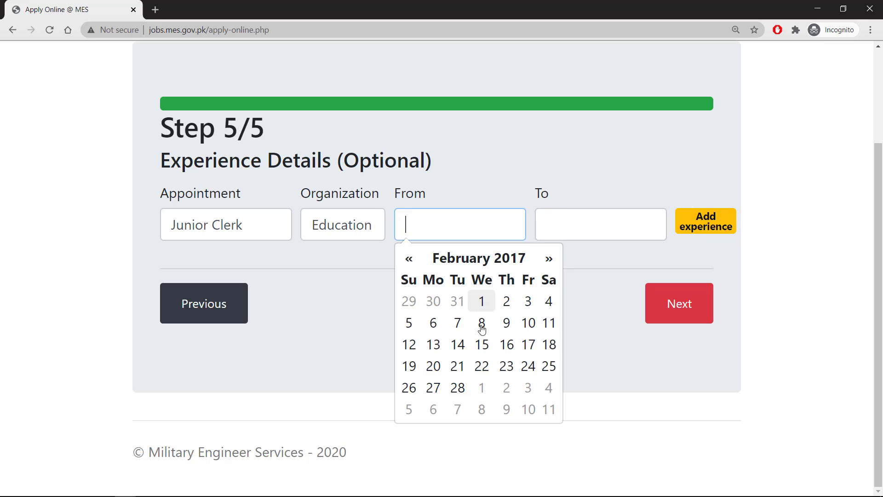
pyautogui.click(458, 343)
pyautogui.click(570, 227)
pyautogui.click(597, 294)
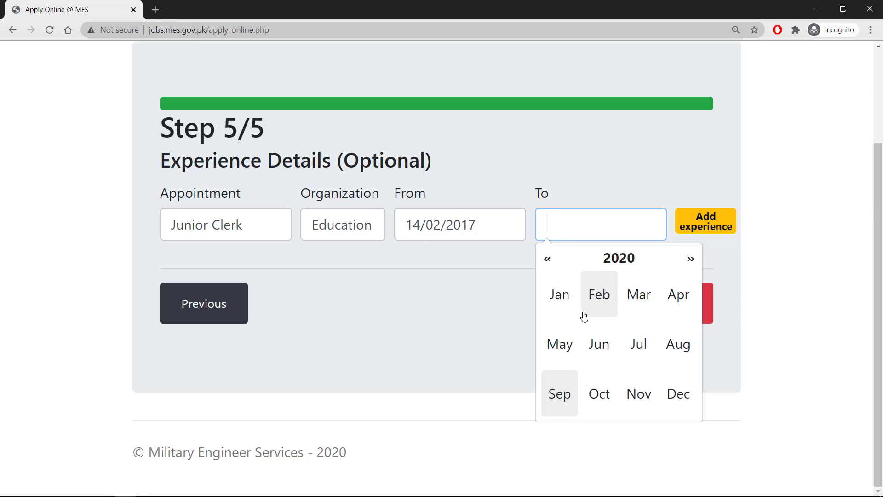
pyautogui.click(564, 393)
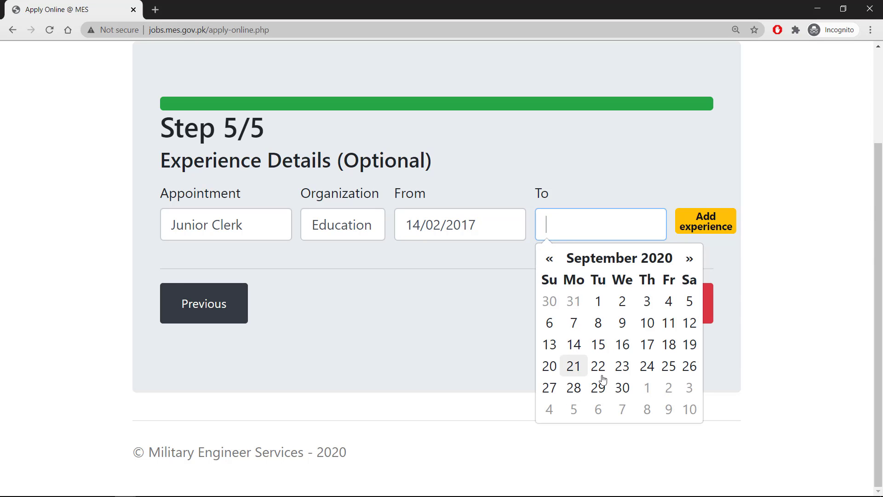
pyautogui.click(622, 387)
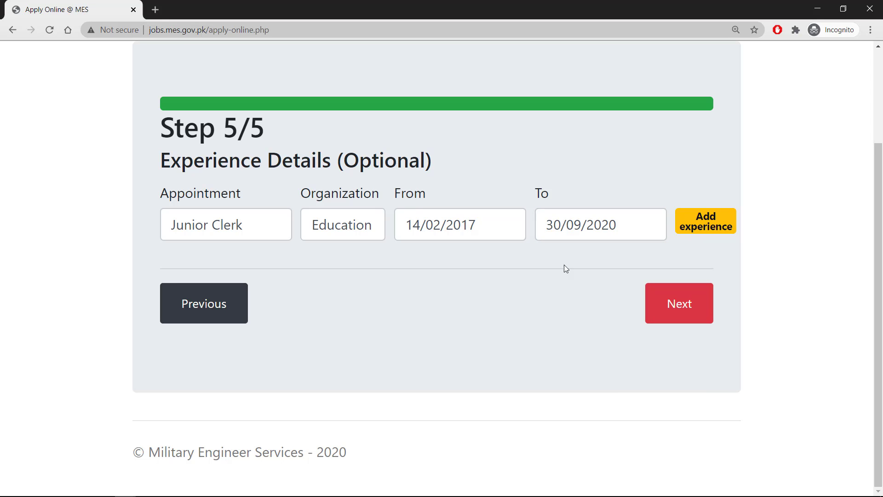
pyautogui.click(705, 222)
pyautogui.scroll(-4, 211, 219)
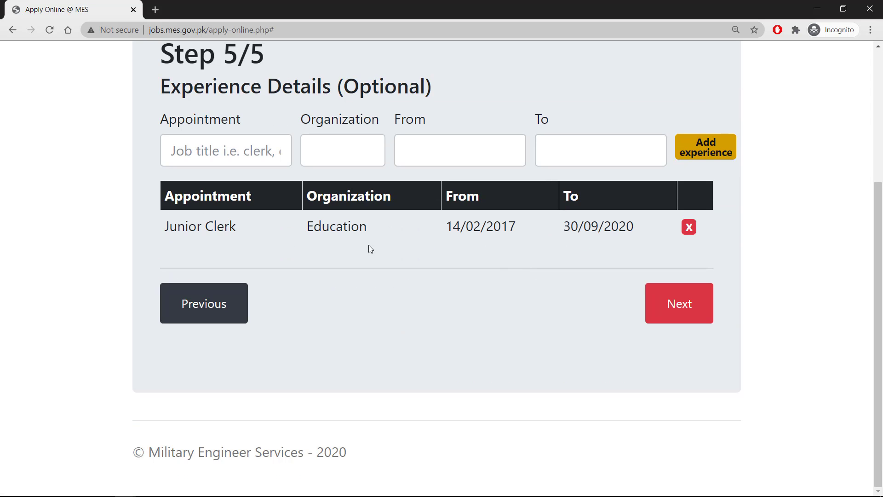
# Step: Review the confirmation summary showing the Head Clerk post and Lahore centre, then submit the application
pyautogui.click(680, 303)
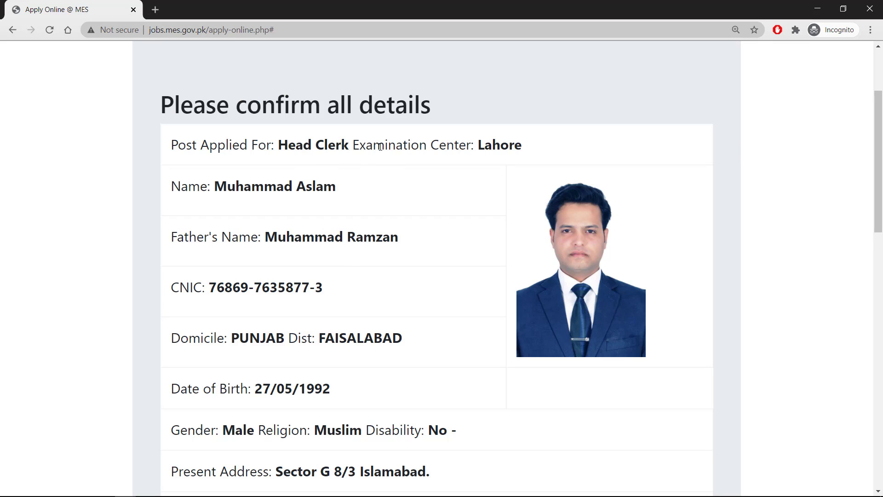
pyautogui.scroll(-6, 374, 164)
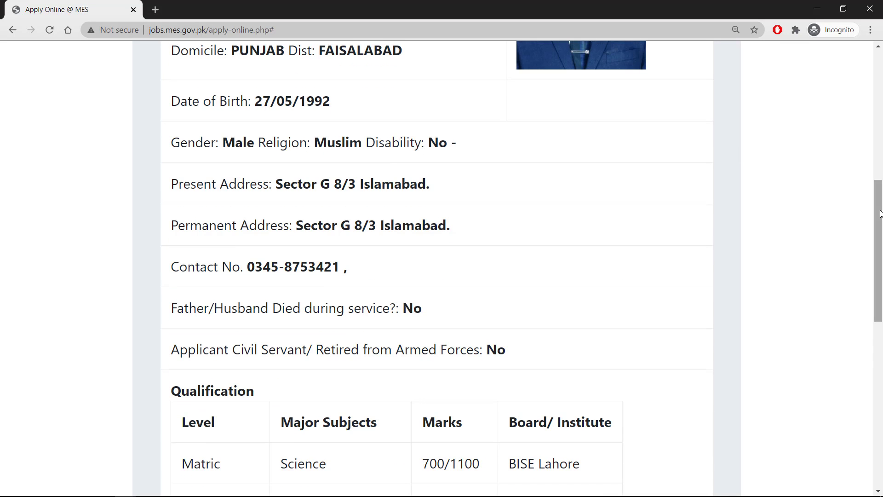
pyautogui.scroll(-5, 437, 267)
pyautogui.scroll(10, 437, 267)
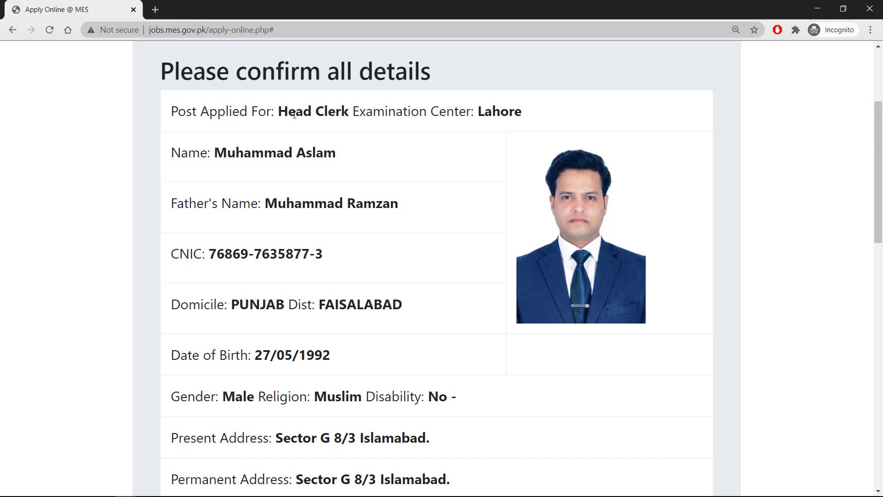
pyautogui.moveTo(279, 111); pyautogui.dragTo(353, 112)
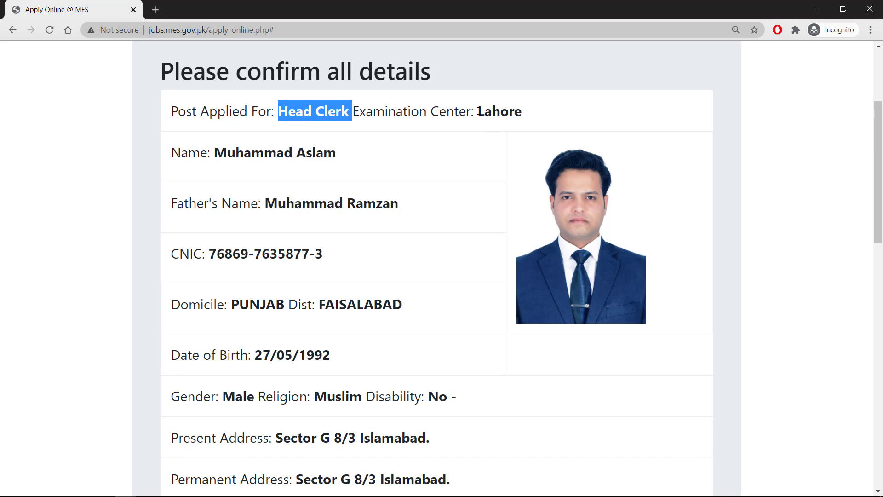
pyautogui.moveTo(479, 111); pyautogui.dragTo(530, 115)
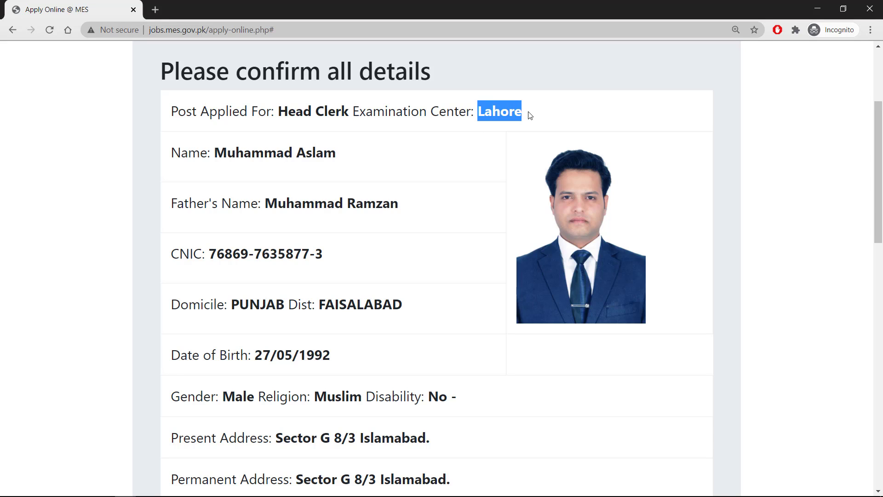
pyautogui.moveTo(881, 164); pyautogui.dragTo(880, 363)
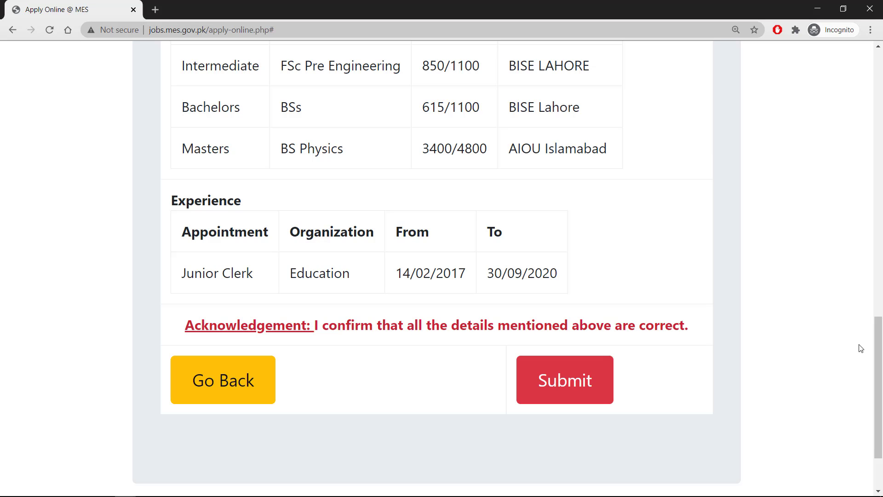
pyautogui.moveTo(876, 341)
pyautogui.mouseDown()
pyautogui.moveTo(880, 204)
pyautogui.moveTo(879, 339)
pyautogui.mouseUp()
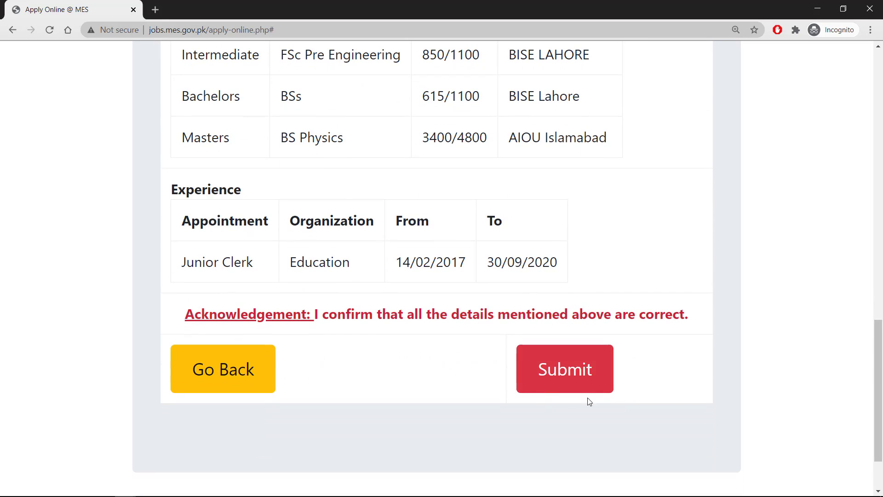
pyautogui.click(559, 375)
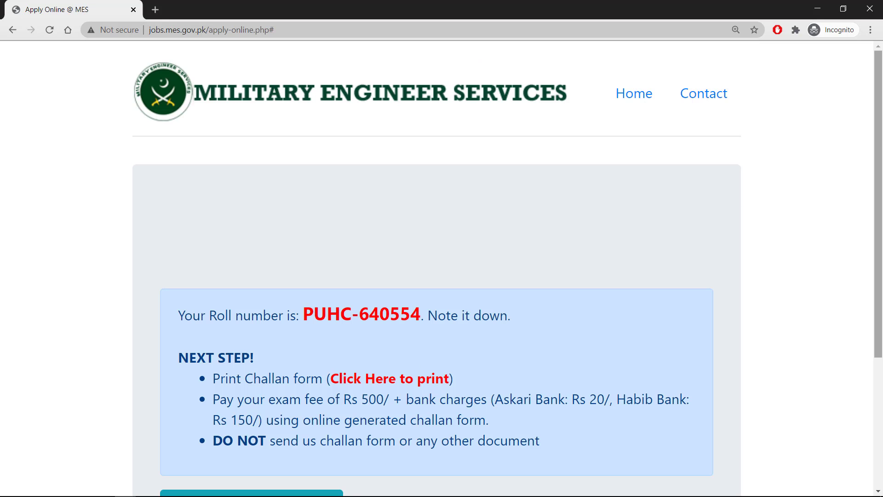
pyautogui.moveTo(878, 119); pyautogui.dragTo(881, 205)
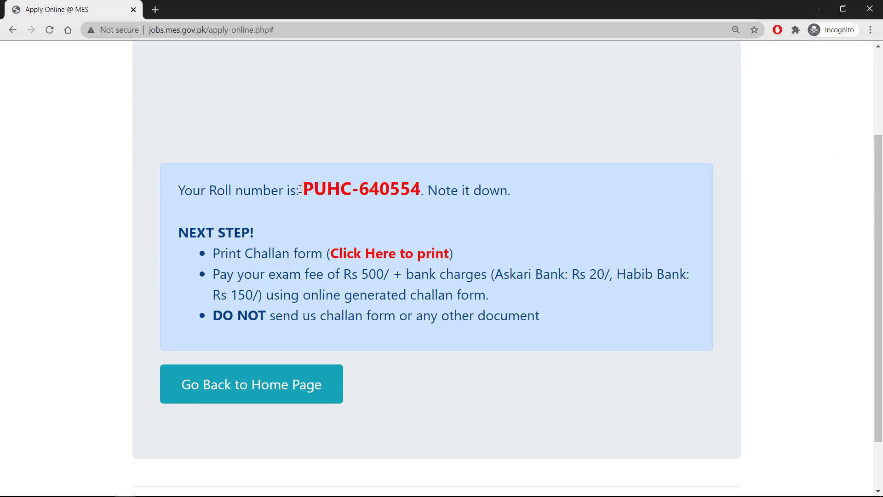
pyautogui.moveTo(300, 189); pyautogui.dragTo(436, 191)
pyautogui.click(234, 181)
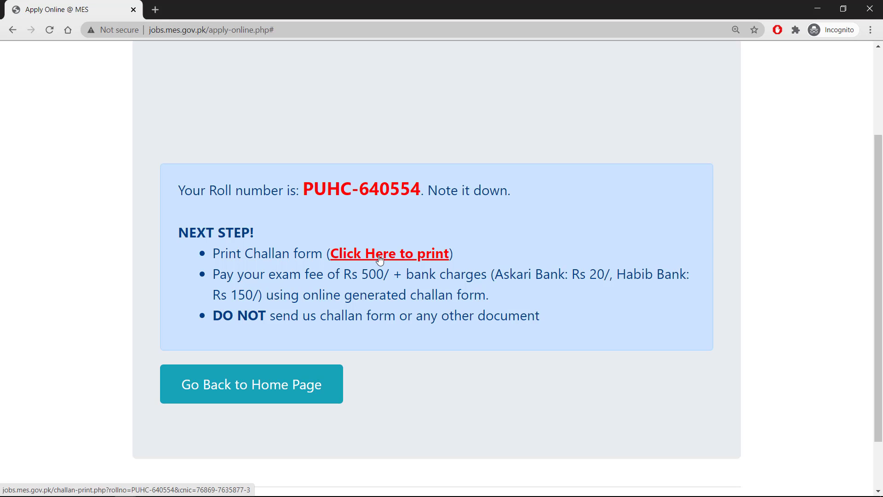
# Step: Open the challan print form in a new tab, select Askari Bank, and return to the roll number page
pyautogui.rightClick(363, 254)
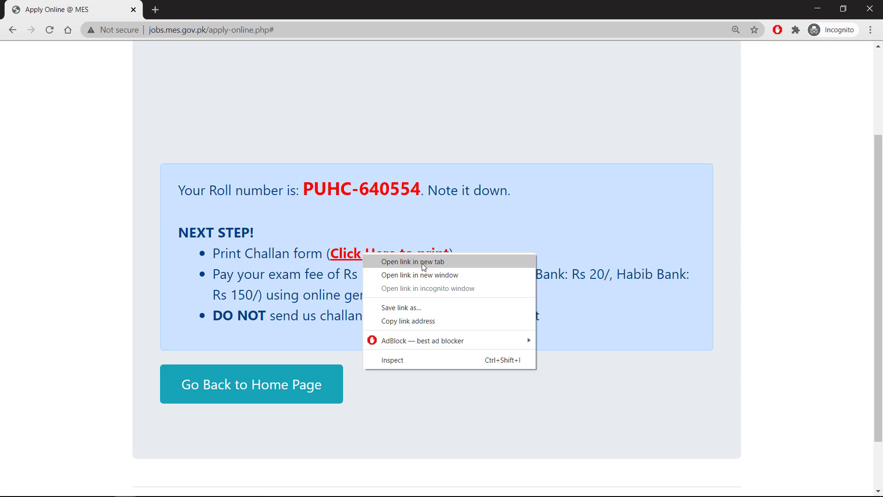
pyautogui.click(421, 263)
pyautogui.click(203, 9)
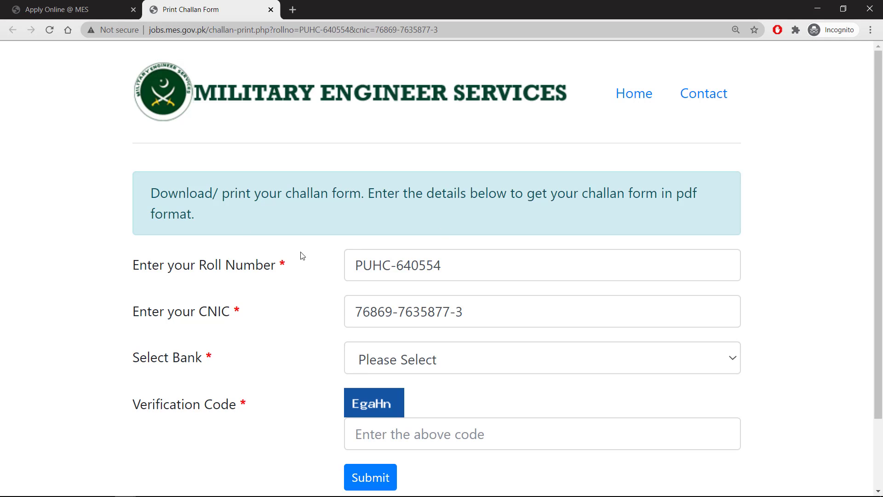
pyautogui.scroll(-2, 252, 268)
pyautogui.click(387, 277)
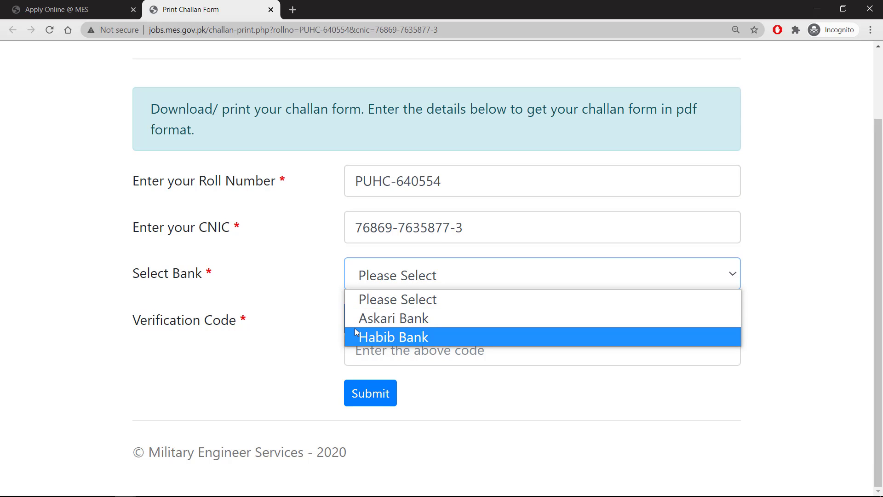
pyautogui.click(390, 319)
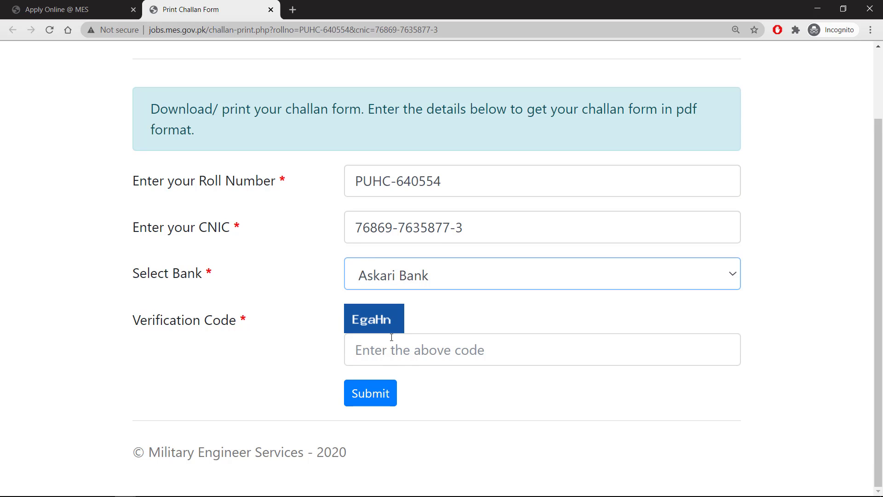
pyautogui.hotkey('ctrl', 'shift', 'Tab')
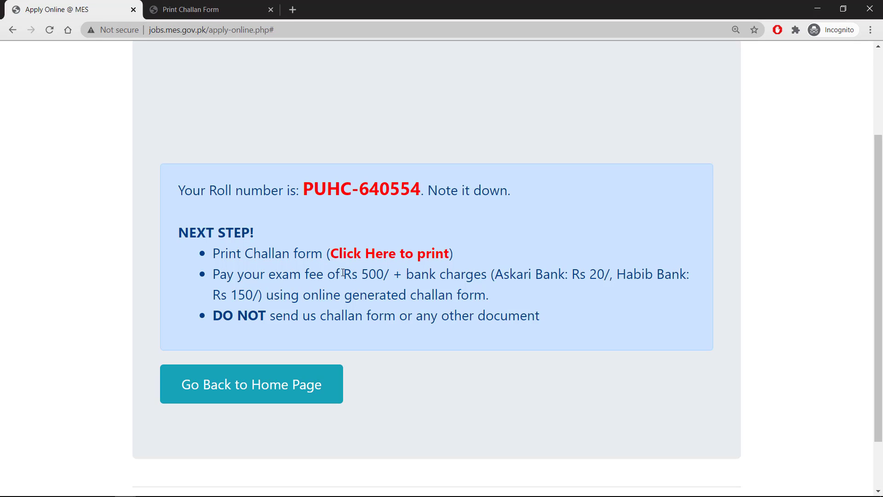
# Step: Check the Rs 500 exam fee and bank charges (Askari 20, Habib 150), then reopen the challan form's bank list
pyautogui.doubleClick(372, 272)
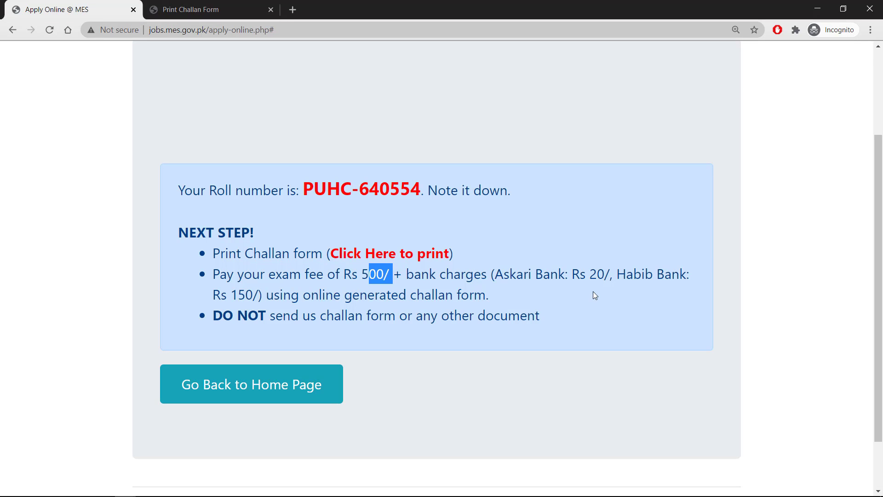
pyautogui.click(519, 282)
pyautogui.moveTo(590, 275); pyautogui.dragTo(604, 275)
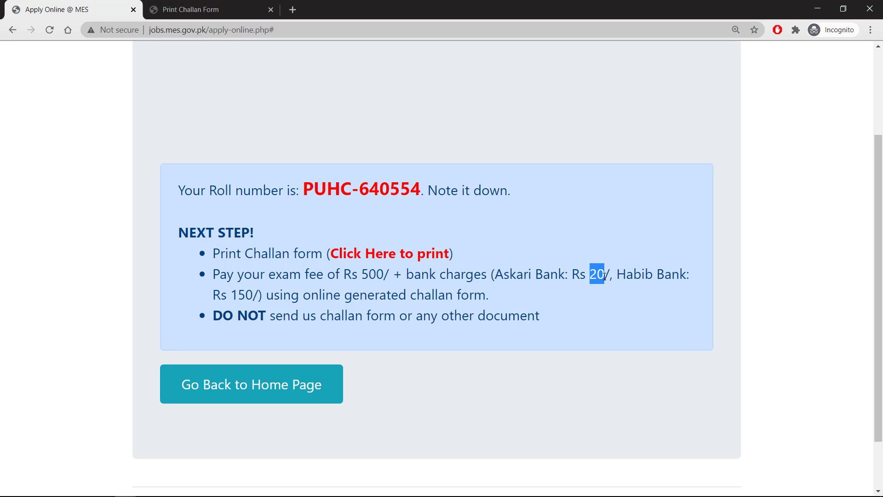
pyautogui.moveTo(231, 294); pyautogui.dragTo(254, 293)
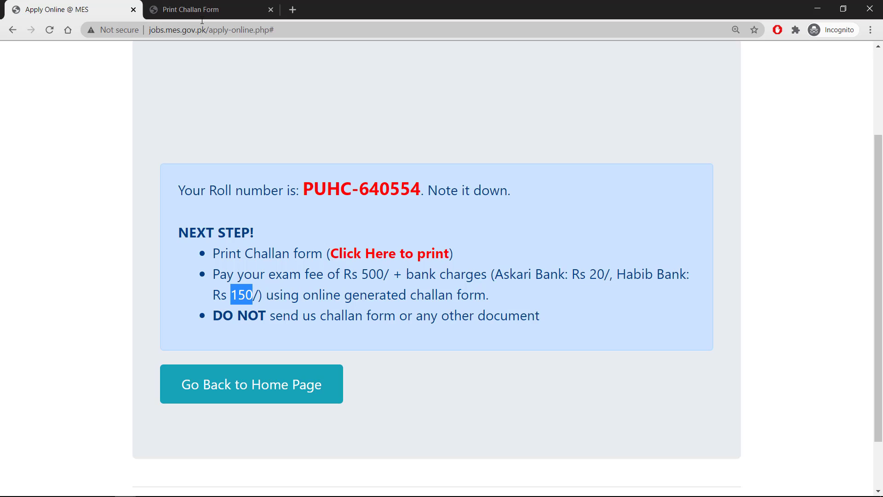
pyautogui.click(204, 14)
pyautogui.click(421, 273)
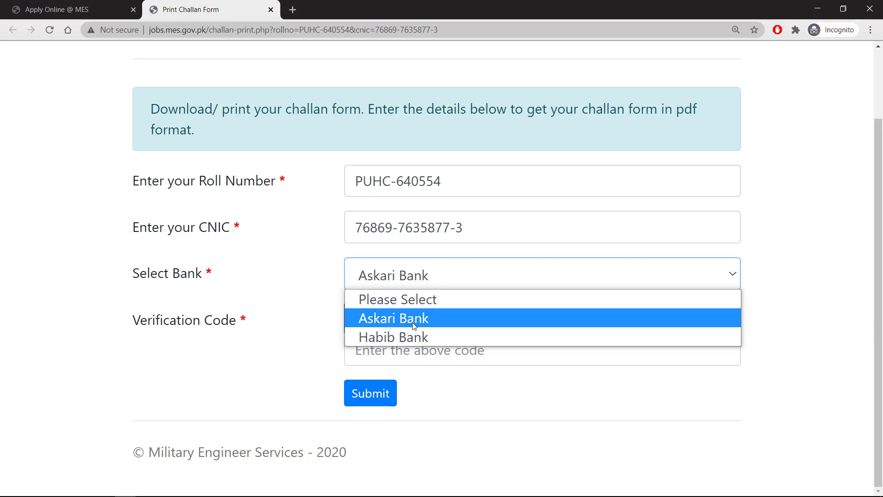
# Step: Choose Askari Bank, enter the verification code, generate the Rs. 520 challan PDF, and return to the roll number page
pyautogui.click(414, 318)
pyautogui.click(396, 347)
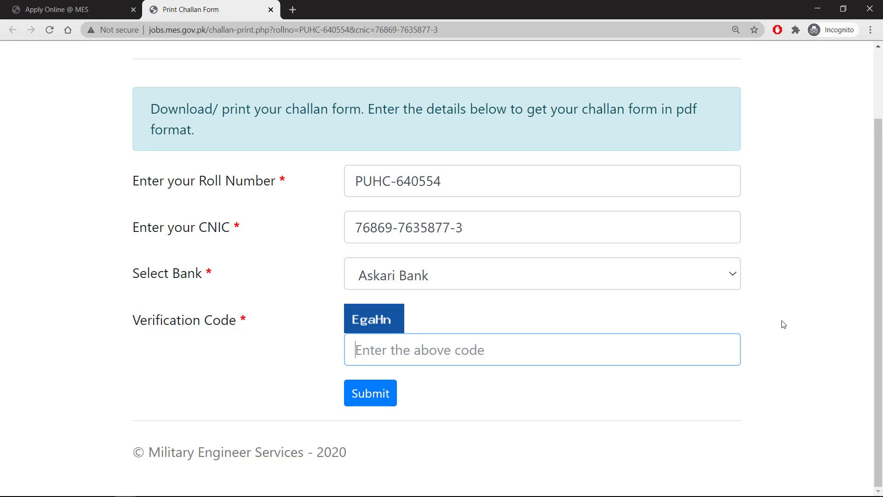
pyautogui.write('e')
pyautogui.press('BackSpace')
pyautogui.write('W')
pyautogui.press('BackSpace')
pyautogui.write('EgaH')
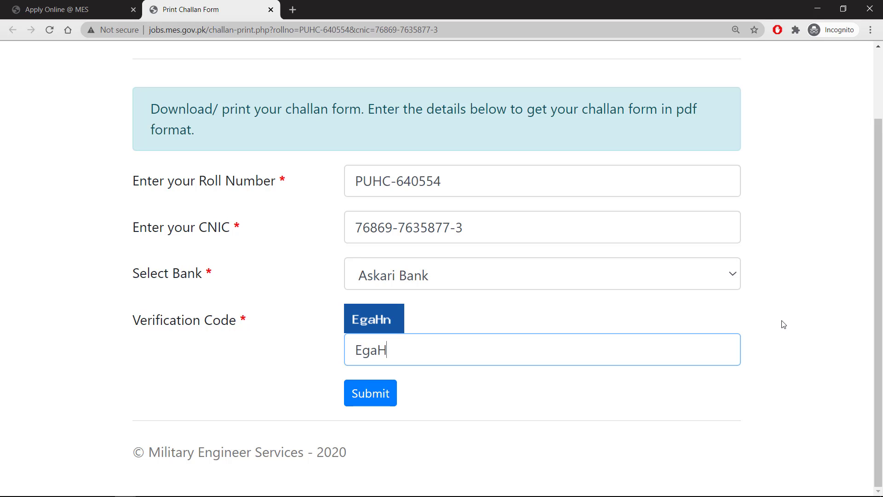
pyautogui.write('n')
pyautogui.click(370, 393)
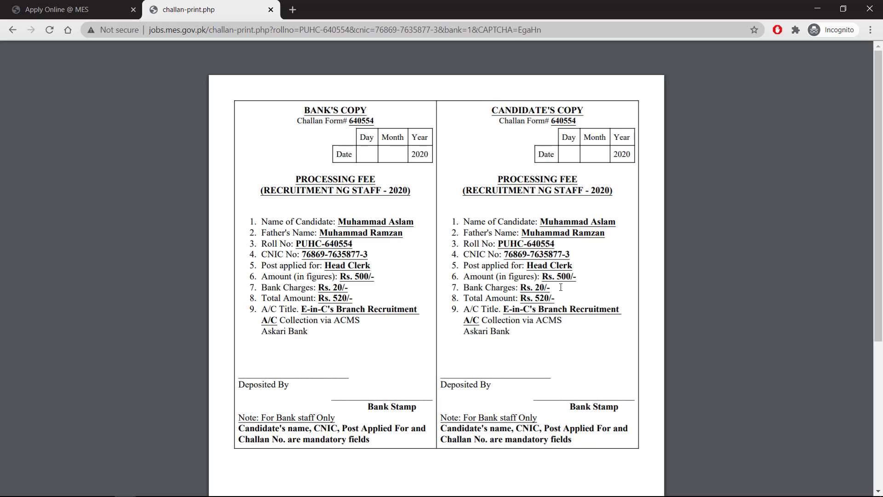
pyautogui.click(69, 9)
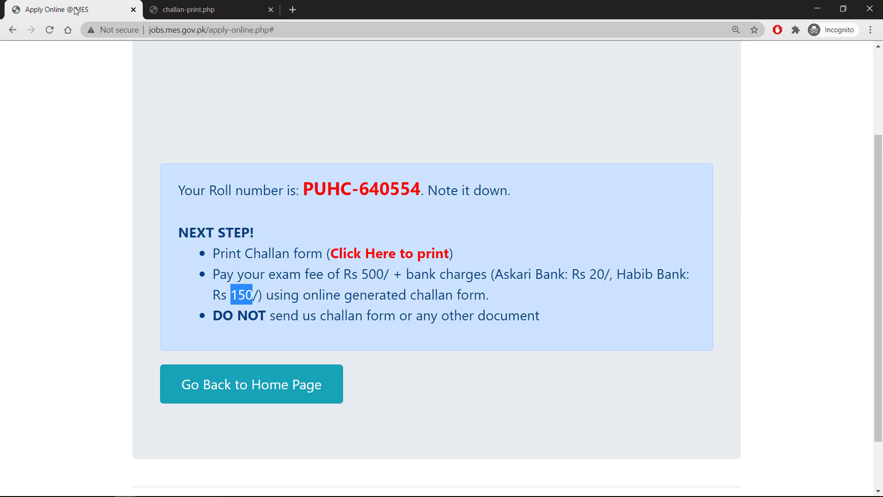
pyautogui.click(148, 206)
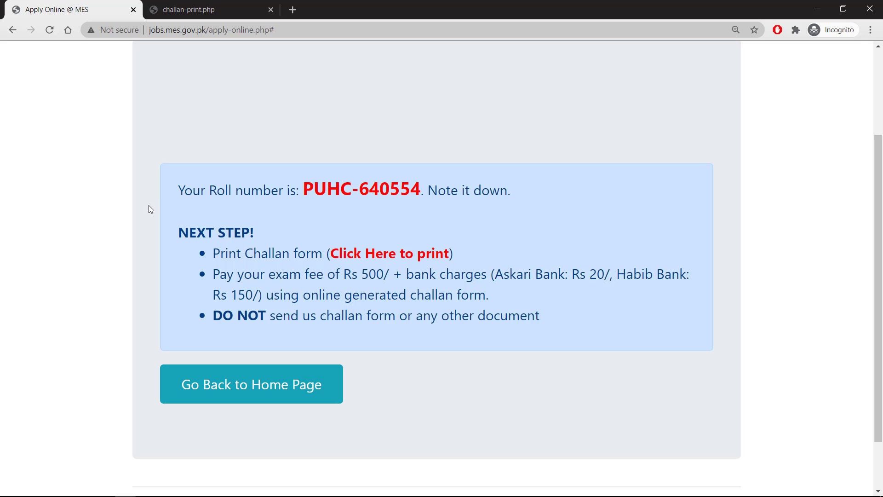
pyautogui.moveTo(303, 193); pyautogui.dragTo(421, 191)
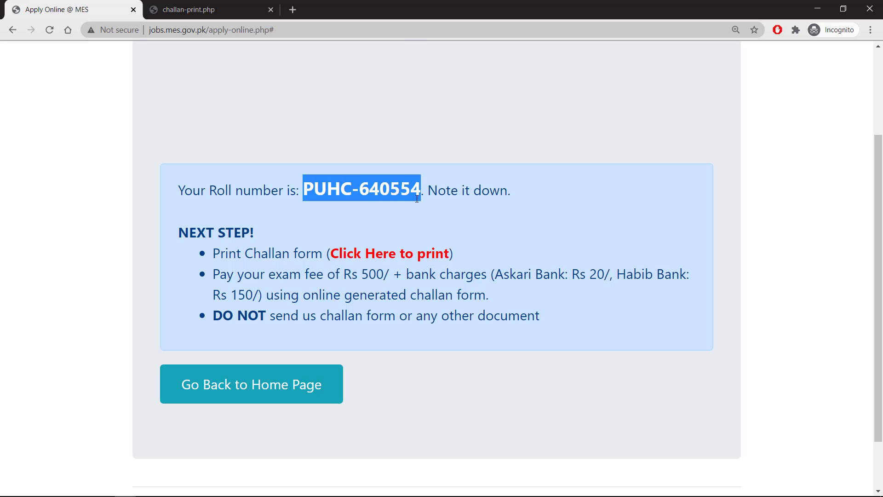
pyautogui.click(370, 213)
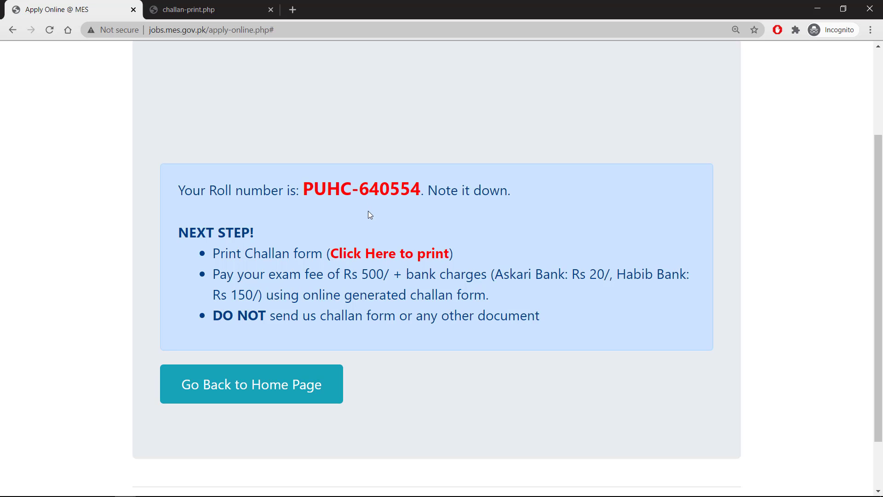